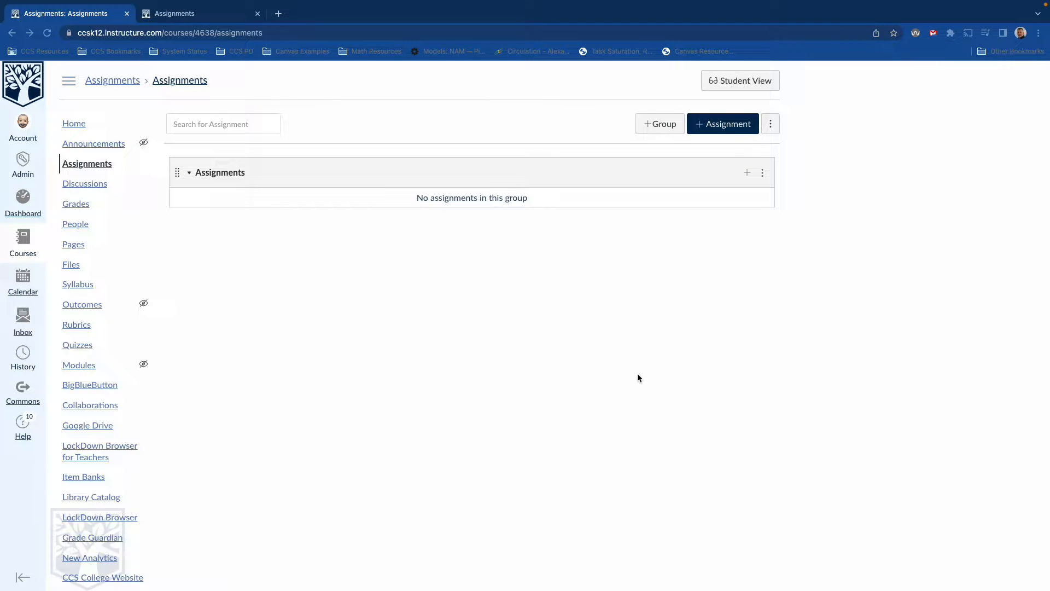
- Start a new assignment named "Google Assignment LTI 1.3" with the description "Check out my new assignment type."
click(702, 126)
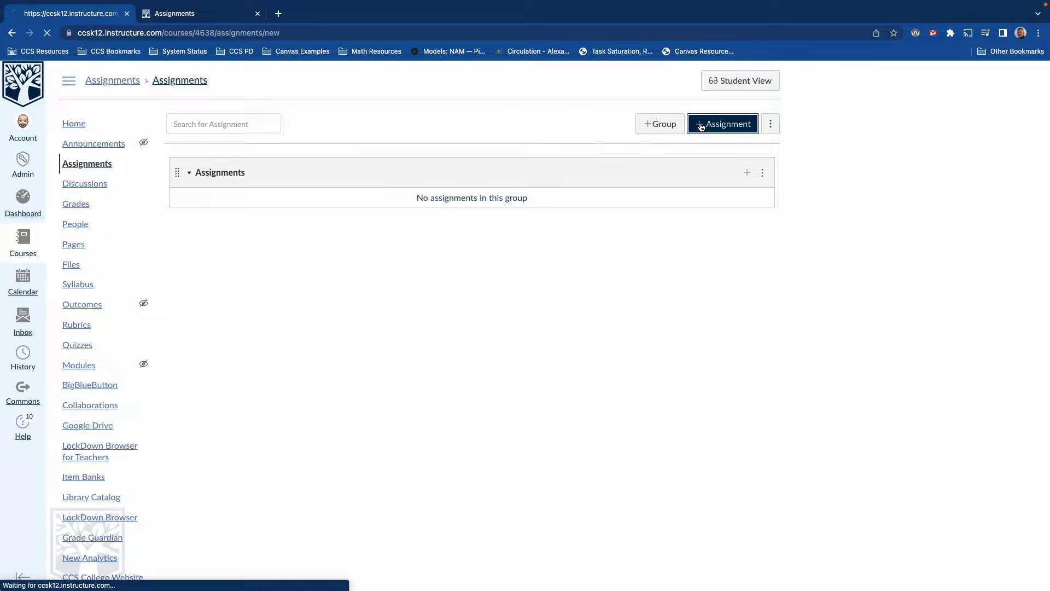
click(231, 200)
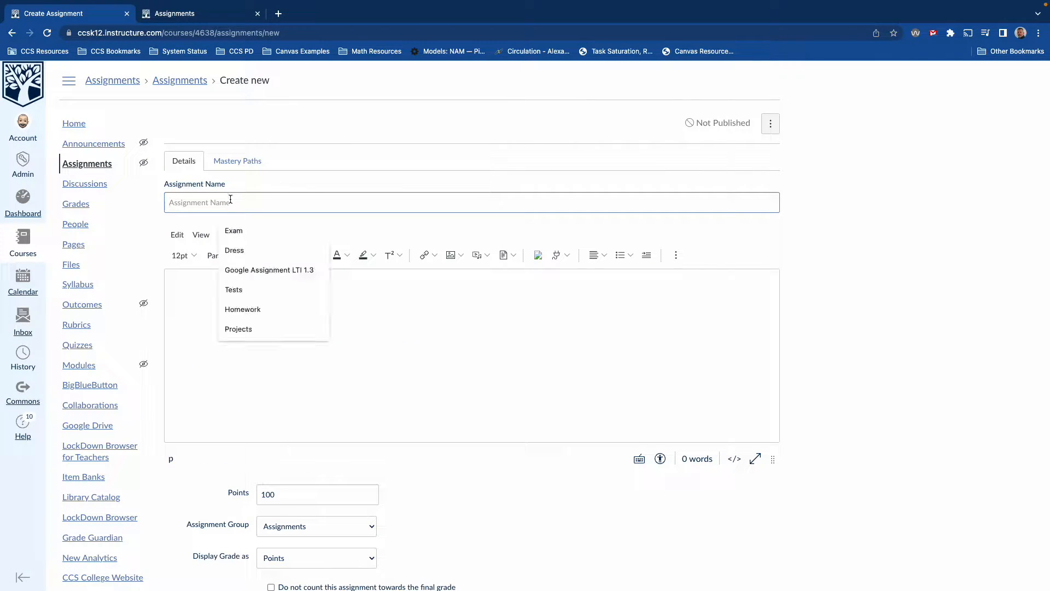
click(241, 269)
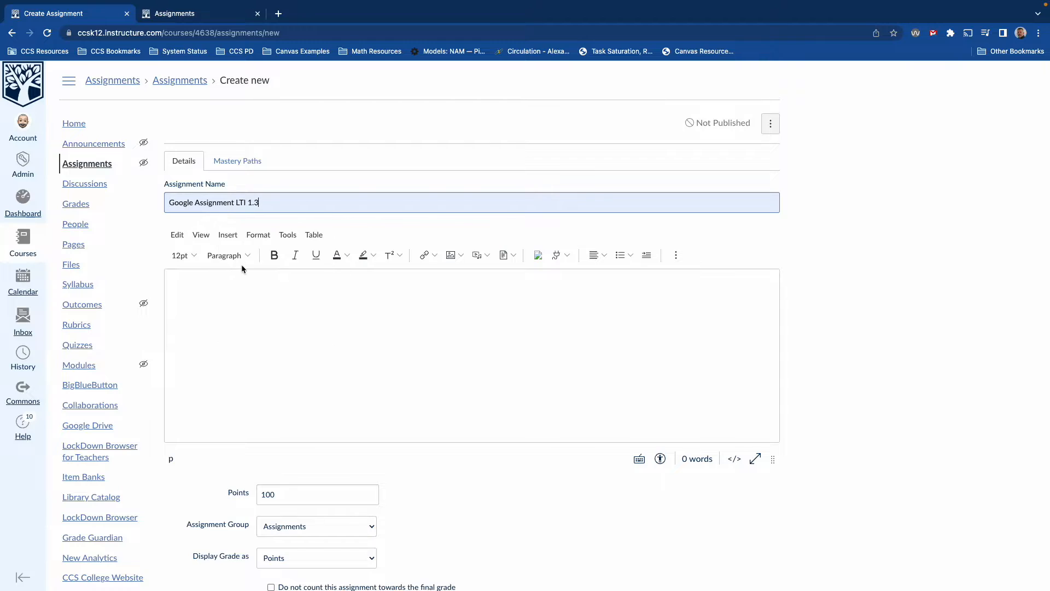
click(211, 302)
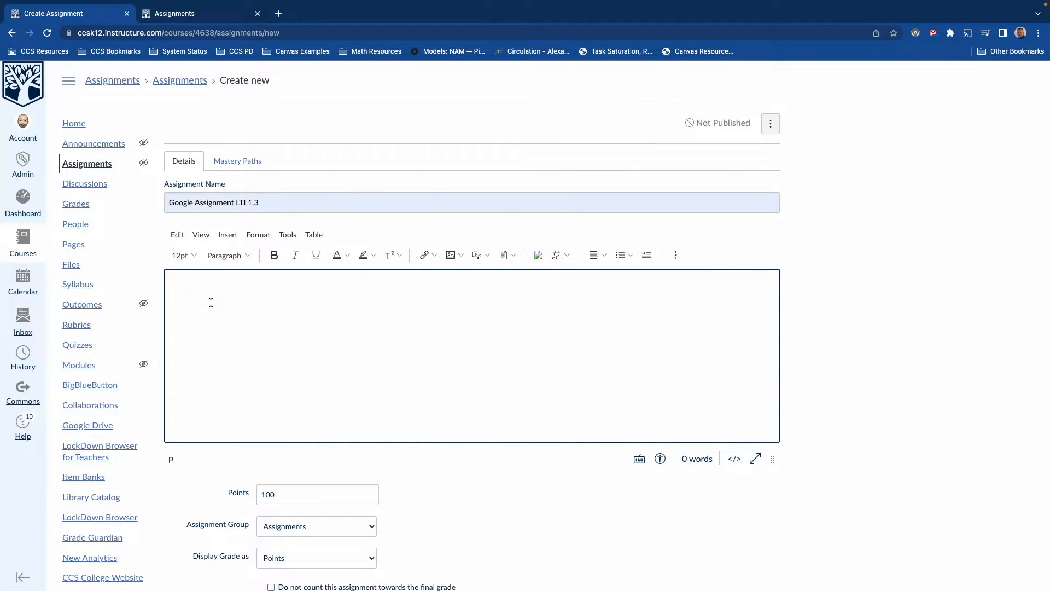
text(Check out my new assignment type.)
drag(170, 289, 290, 301)
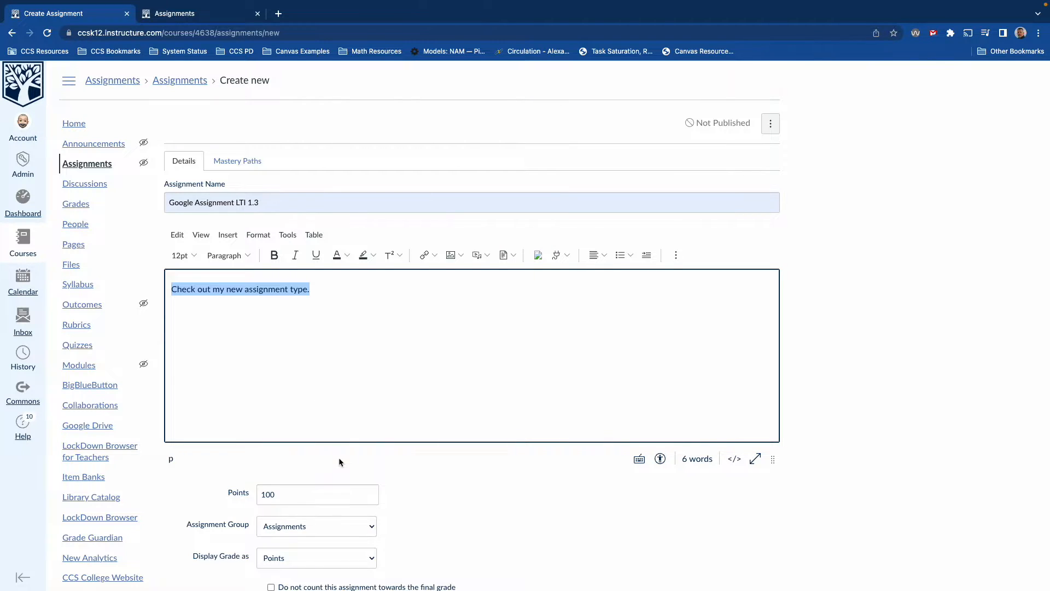
- Examine the new assignment's points, assignment group, grade display and submission type settings
scroll(339, 457, down, 1)
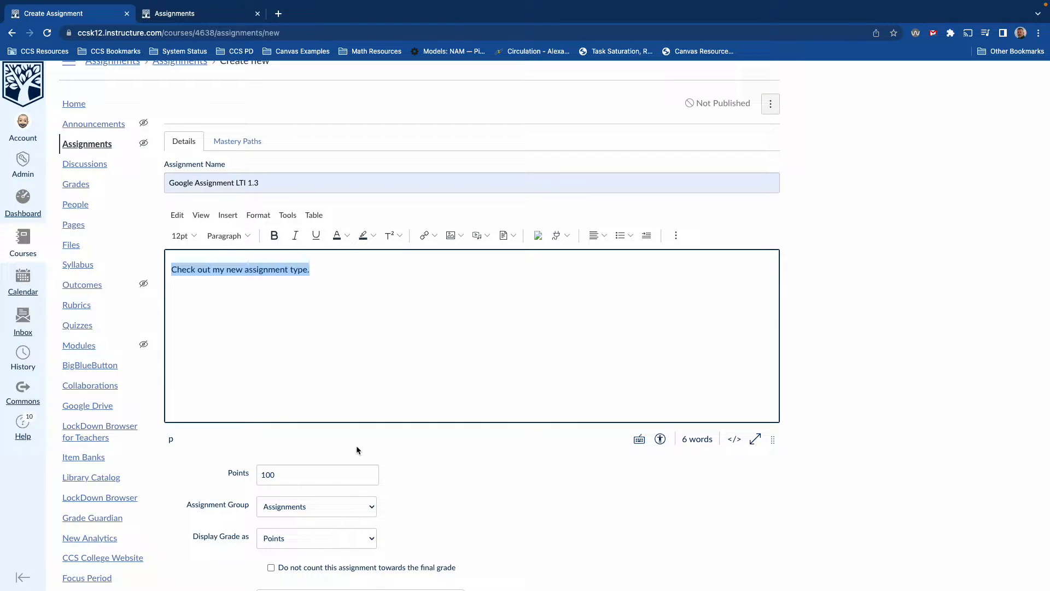
scroll(308, 295, down, 3)
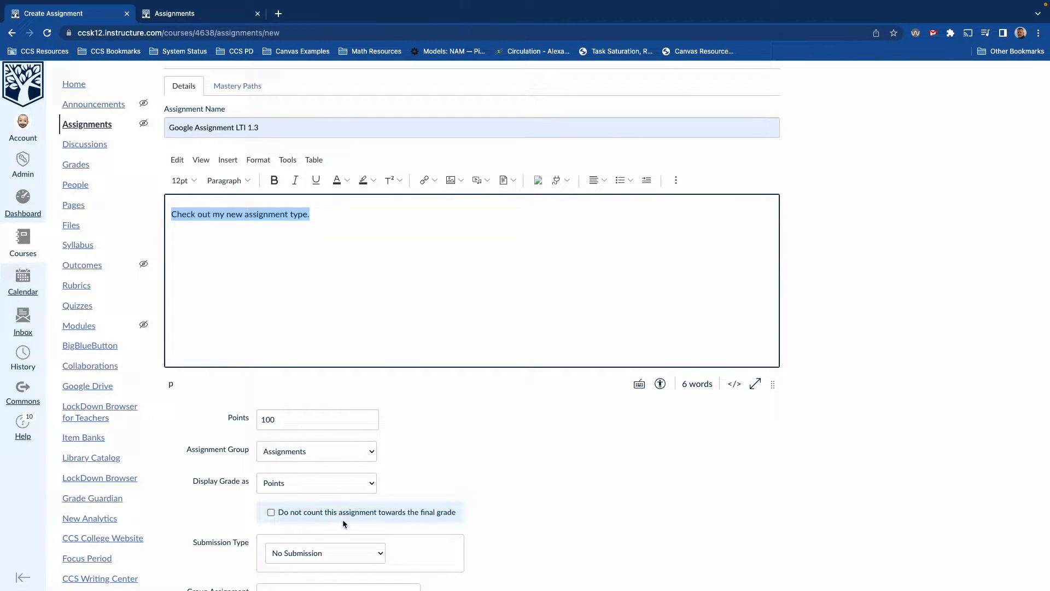
double_click(268, 419)
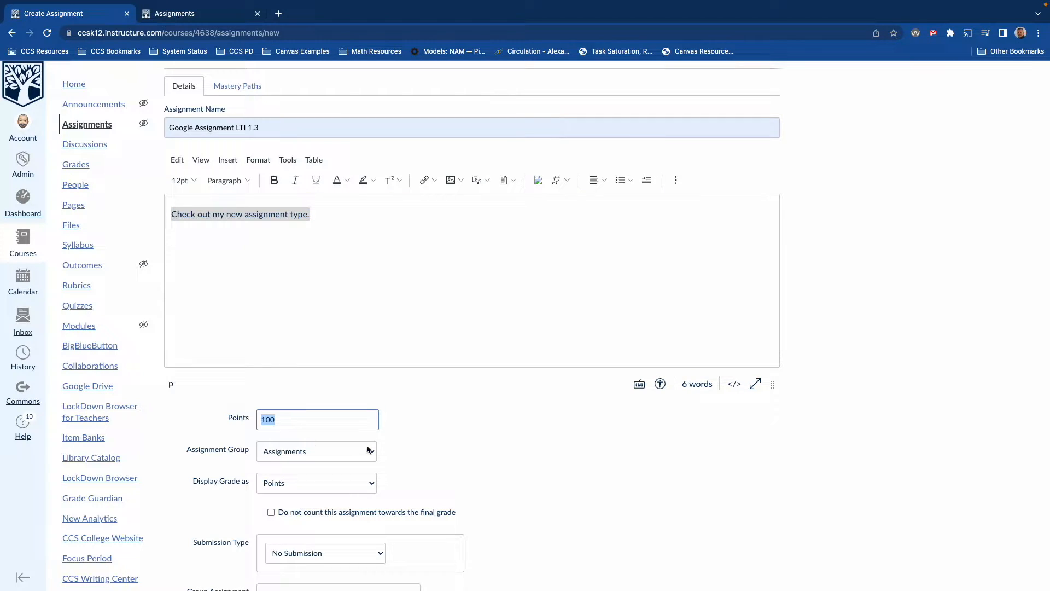
click(303, 452)
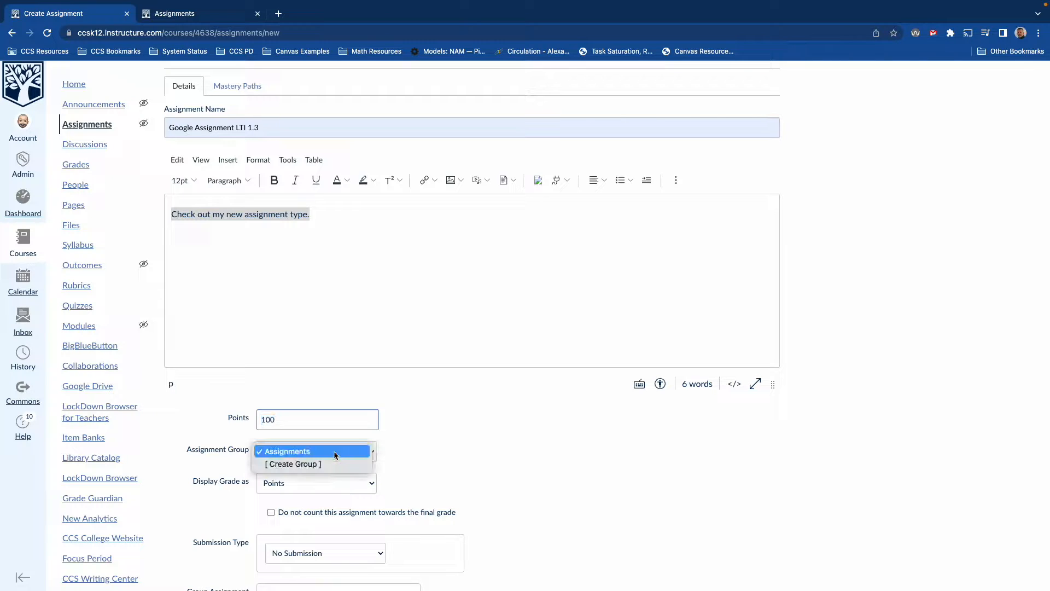
click(452, 450)
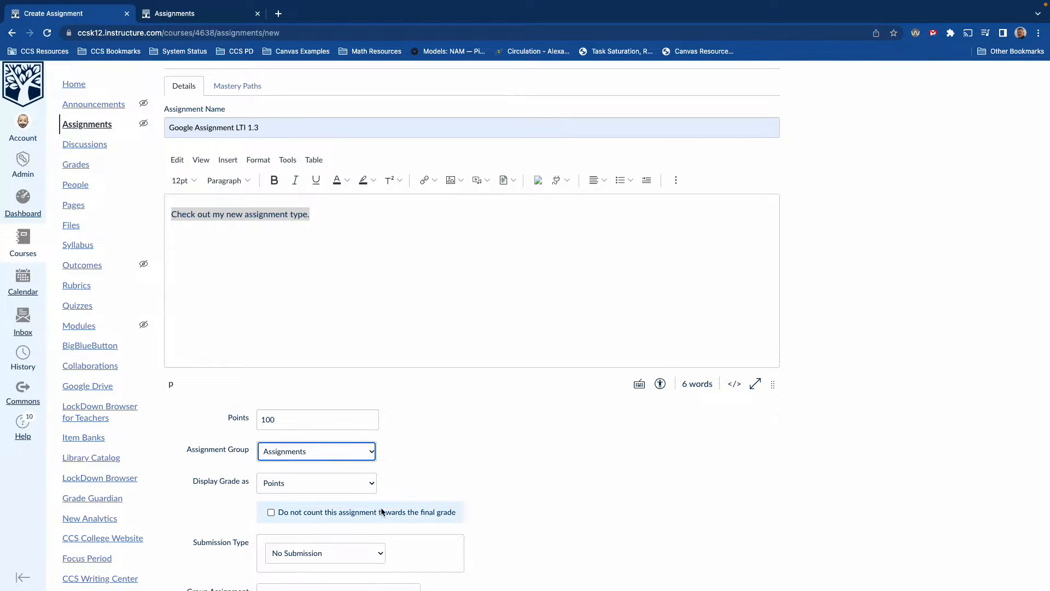
scroll(382, 513, down, 4)
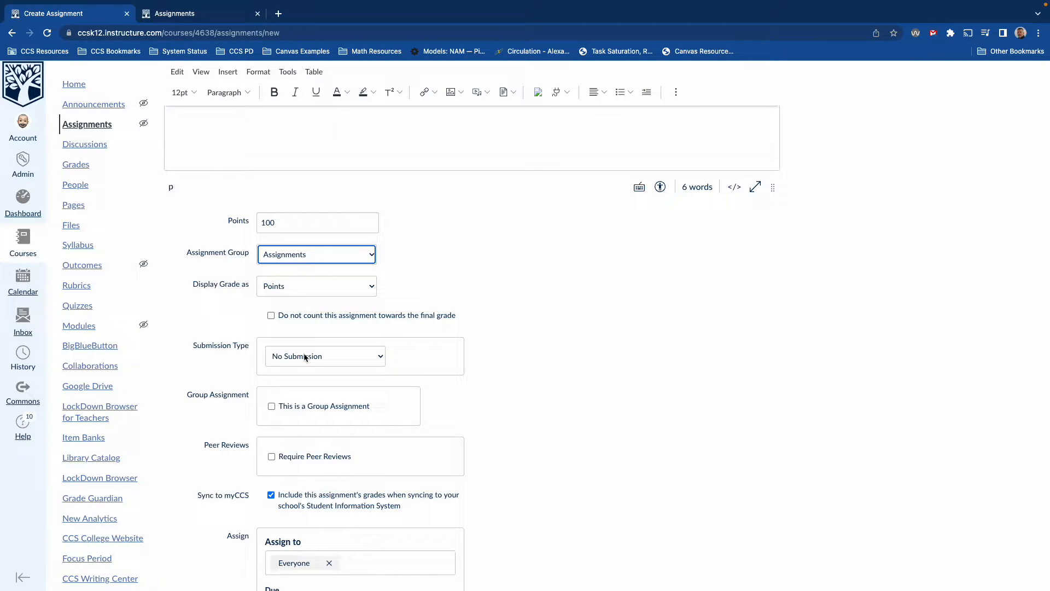
scroll(326, 426, down, 2)
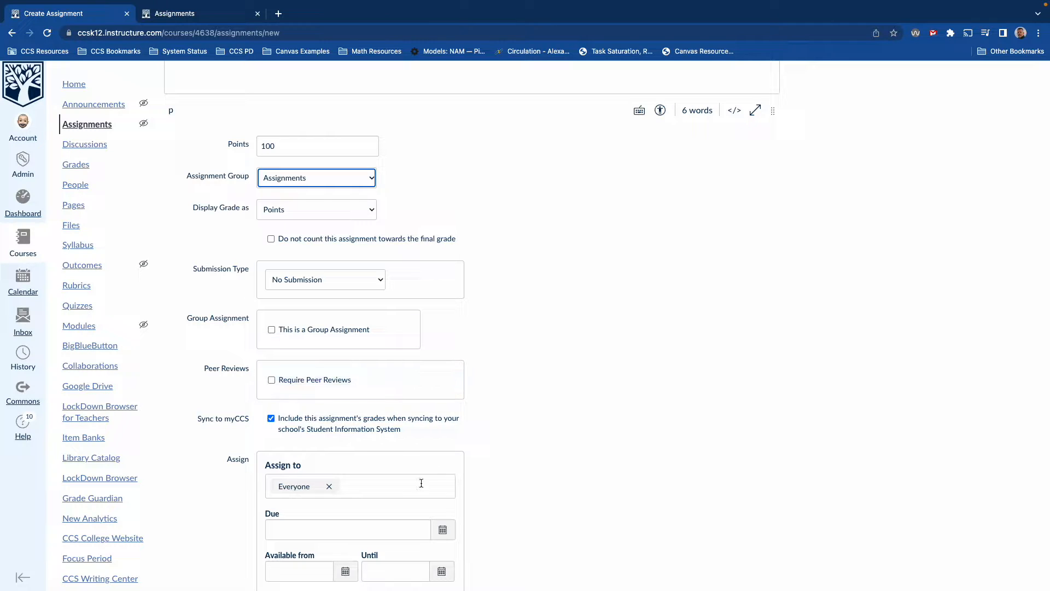
- Set the assignment's due date to Oct 18, 2022, 11:59 PM and save it without publishing
scroll(469, 527, down, 1)
click(442, 516)
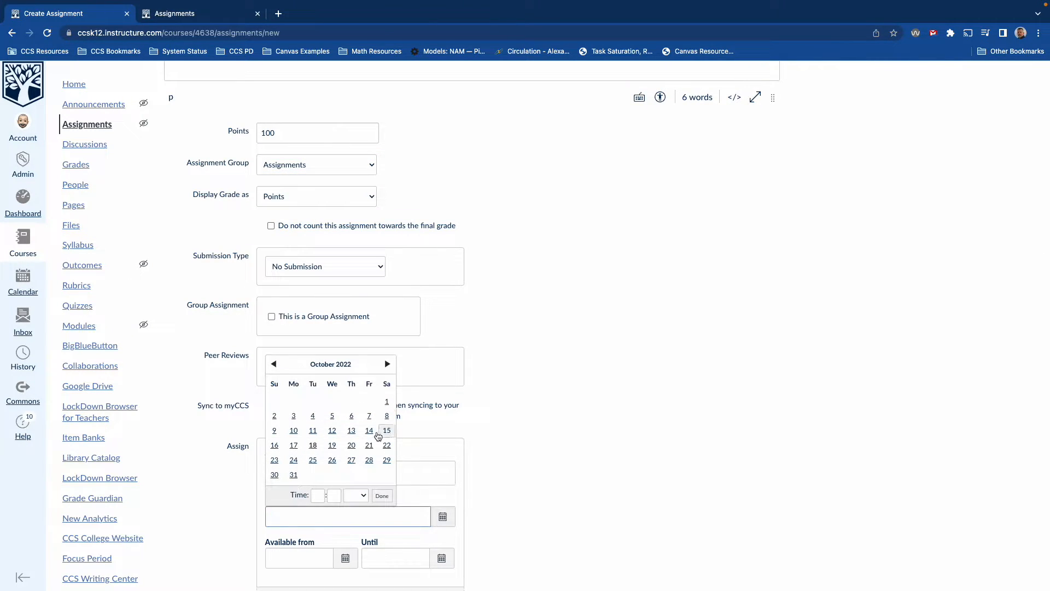
click(313, 444)
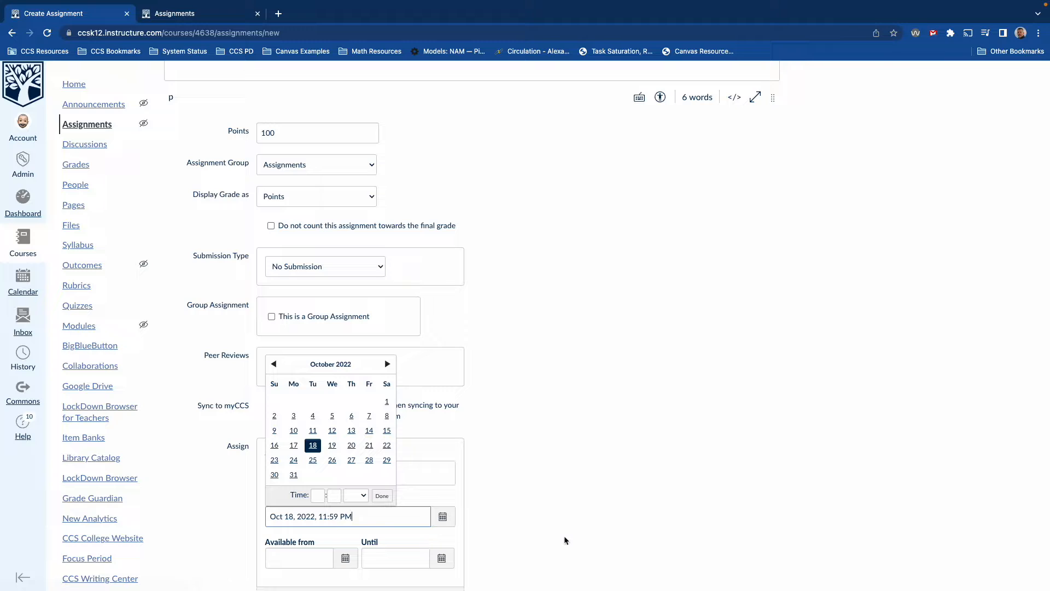
scroll(564, 536, down, 4)
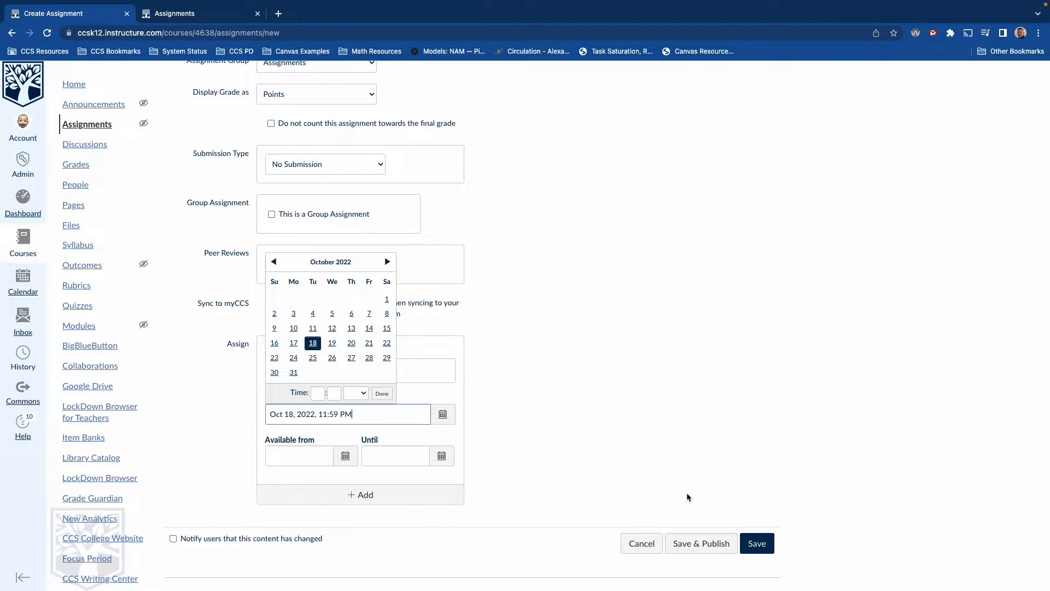
click(761, 545)
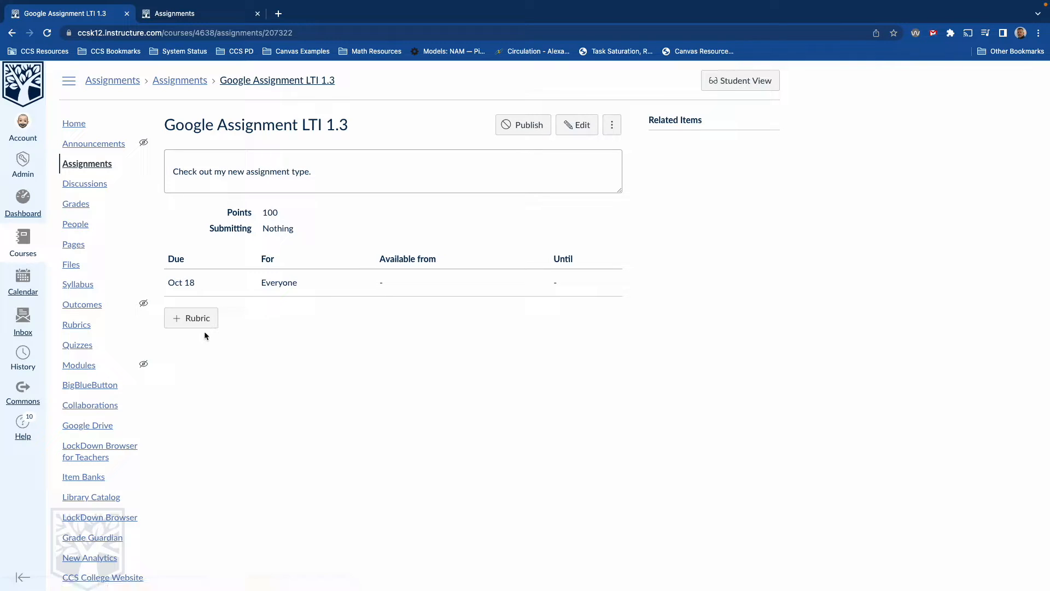
- Add the existing "WL- Level 3 Writing Task" rubric from Chattanooga Christian School to the assignment
click(194, 320)
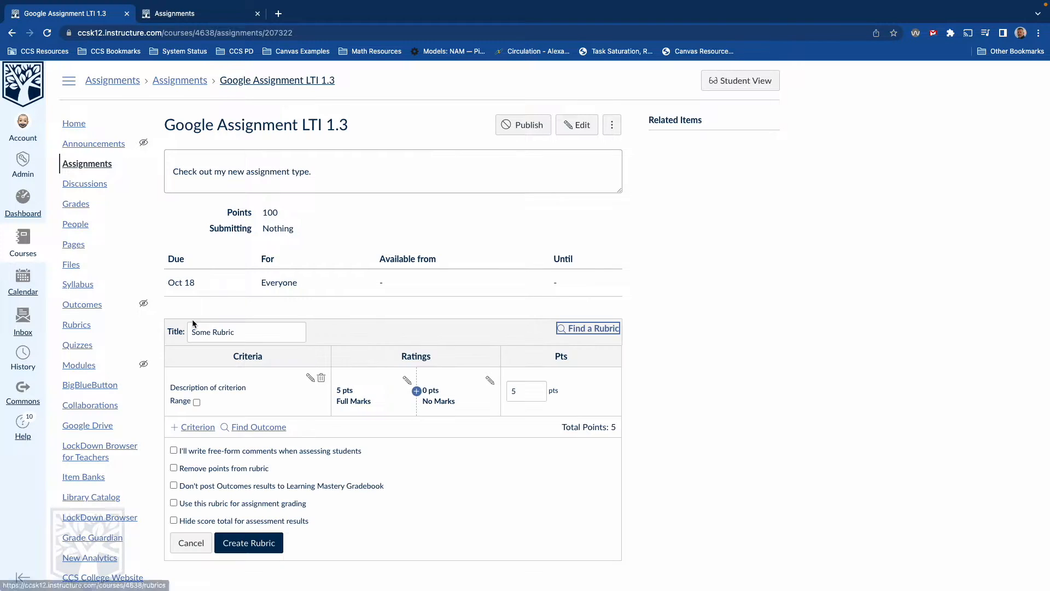
click(580, 329)
click(353, 331)
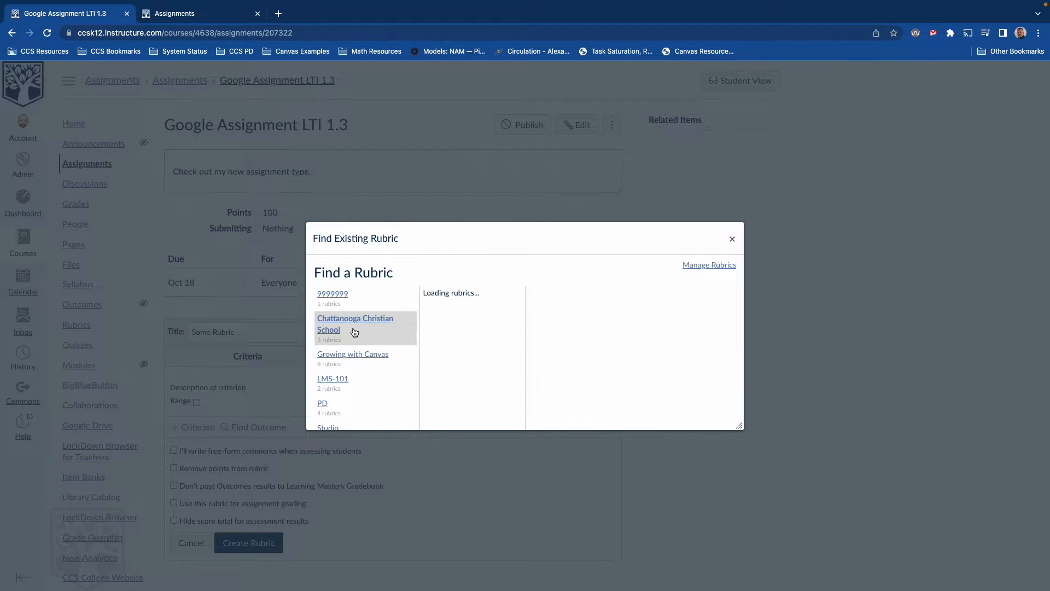
click(484, 372)
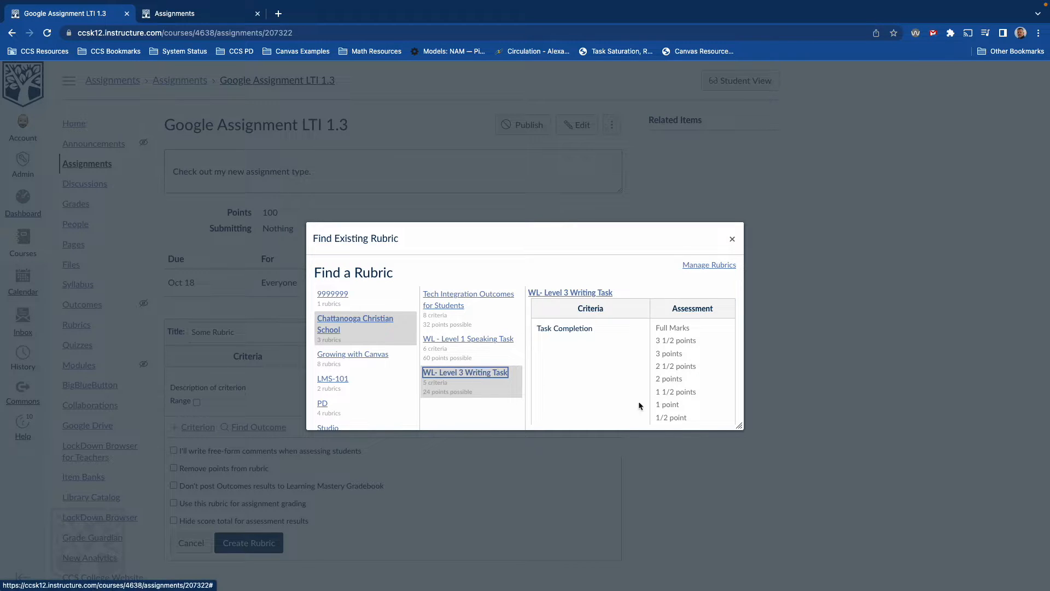
scroll(677, 290, down, 1)
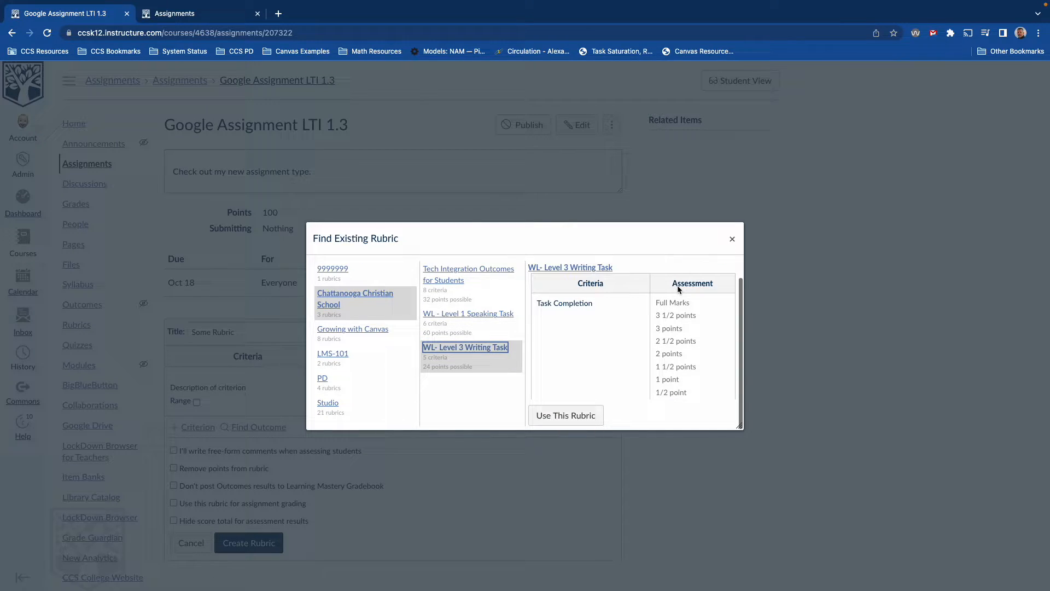
click(571, 417)
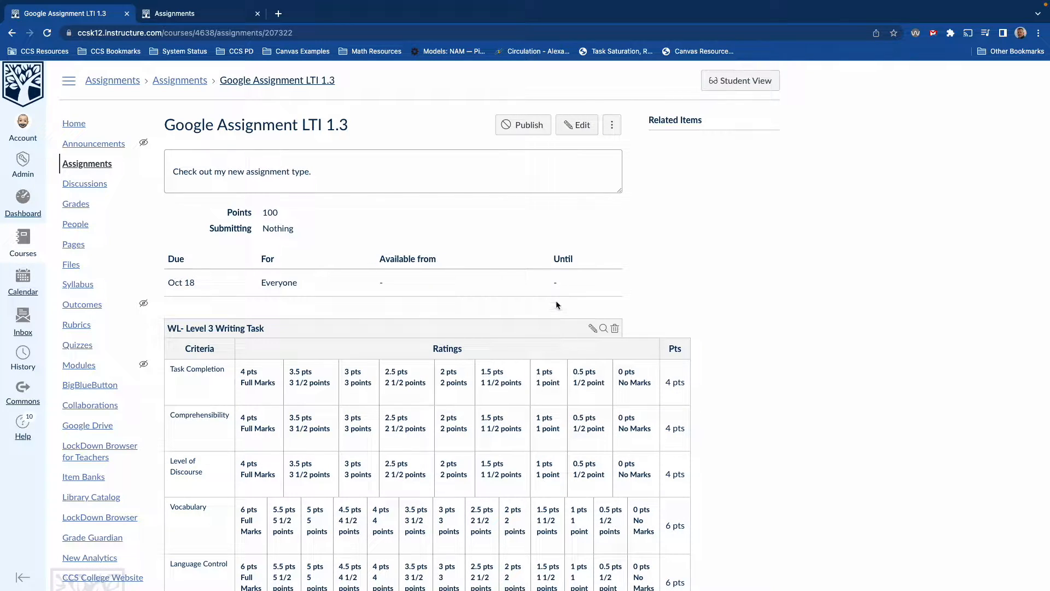
- Edit the assignment, set its submission type to External Tool and choose Google Assignments (LTI 1.3) as the tool
click(580, 130)
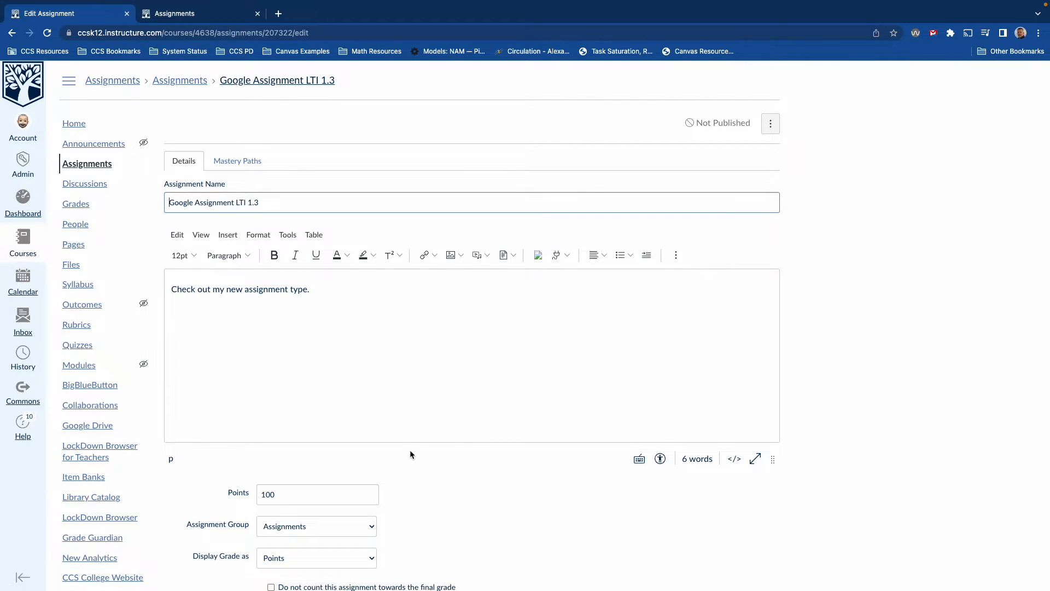
scroll(409, 449, down, 3)
click(361, 439)
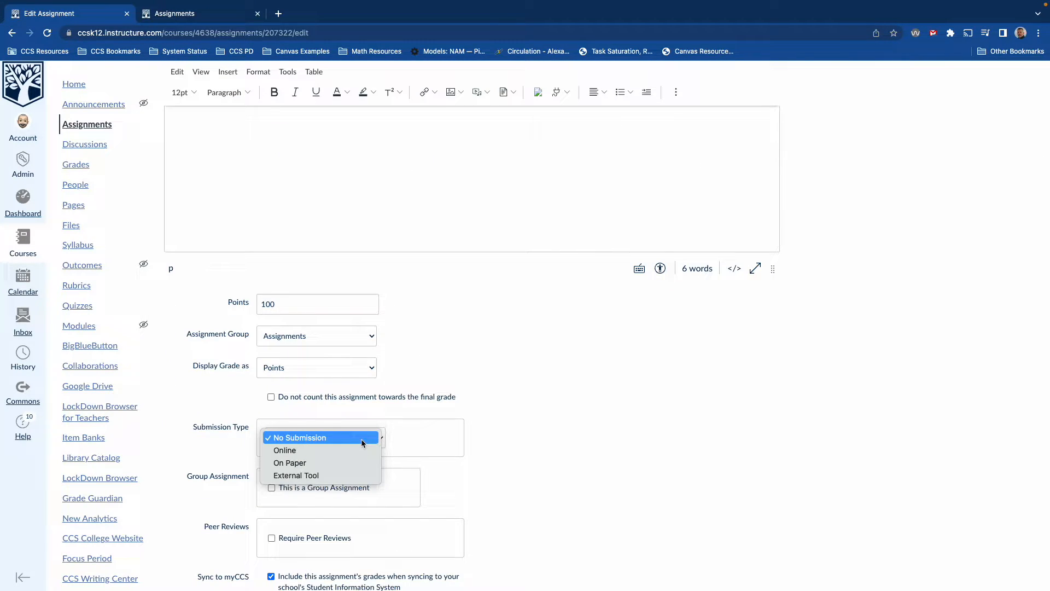
click(353, 475)
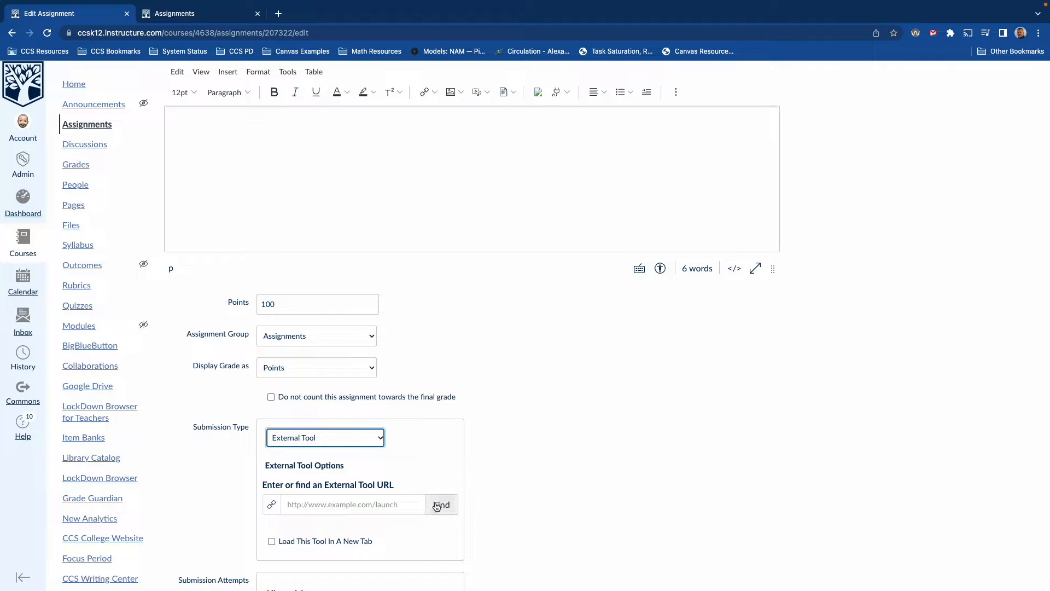
click(436, 505)
scroll(510, 350, down, 1)
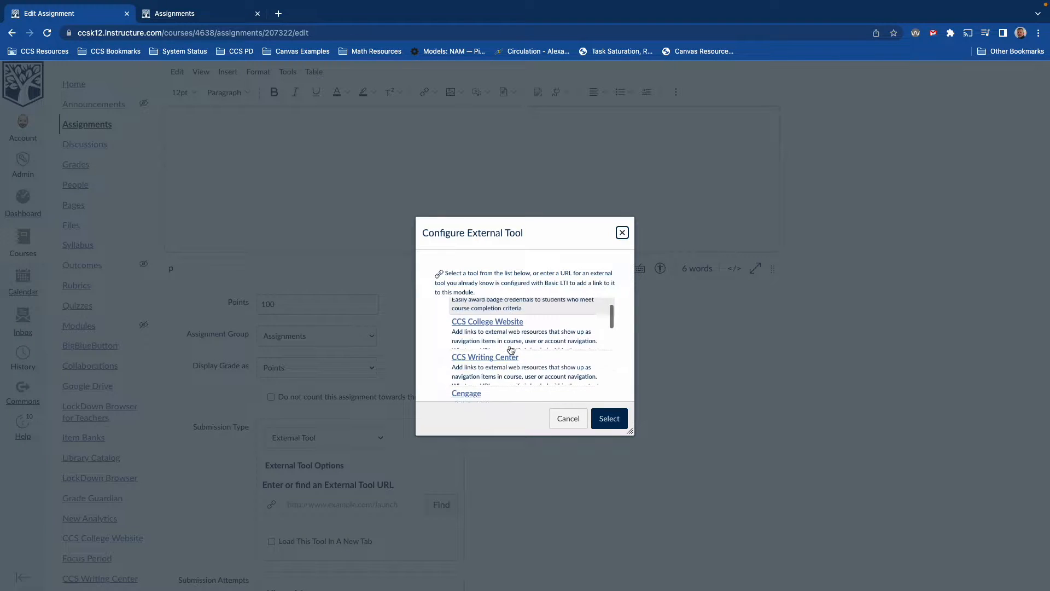
scroll(510, 353, down, 6)
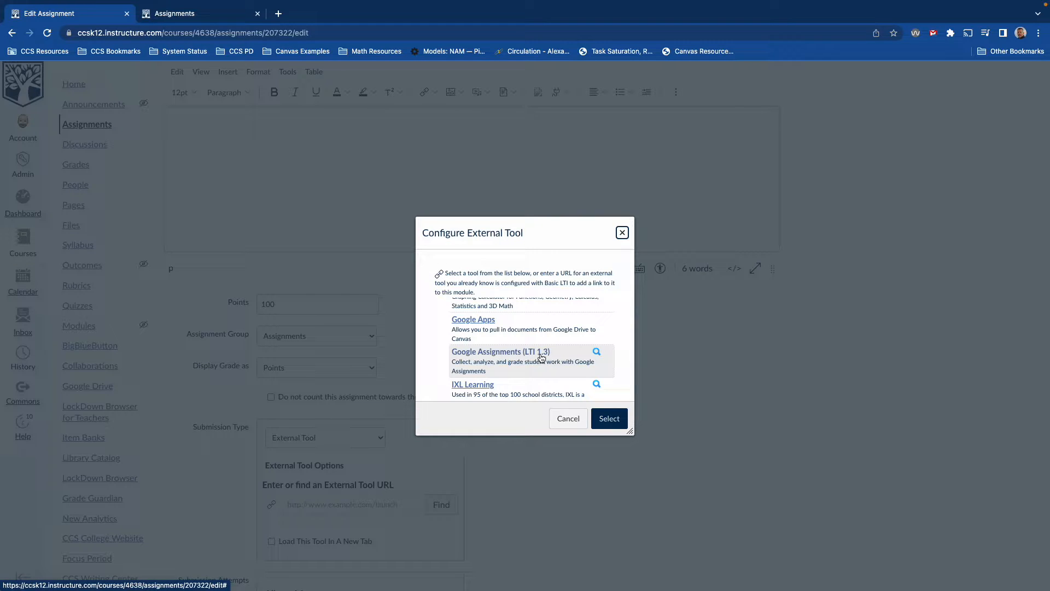
click(533, 357)
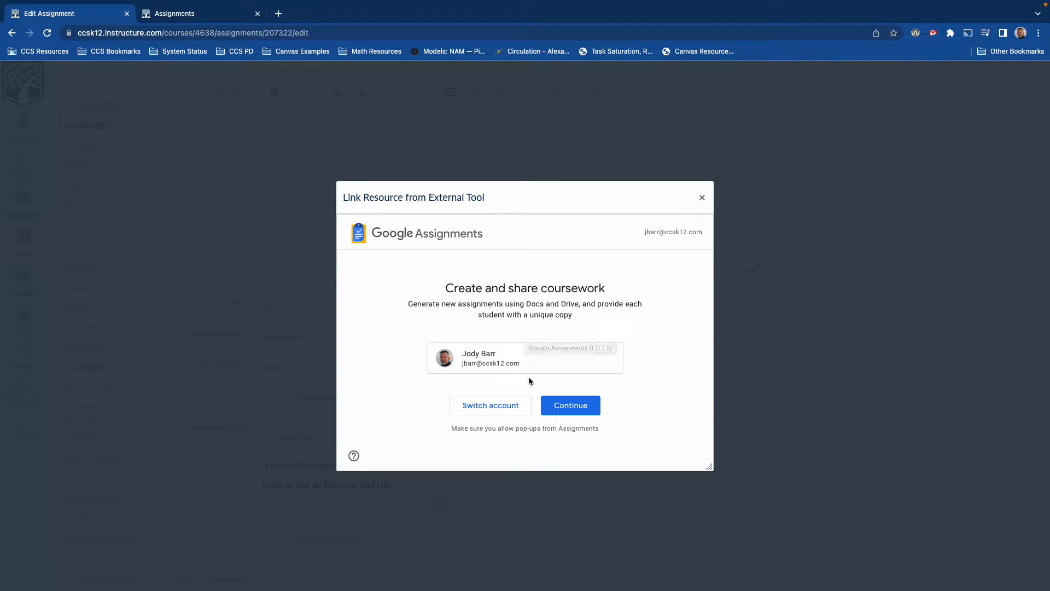
- Continue with the shown Google account and create the Google assignment with plagiarism checking enabled and a new Doc as its file
click(571, 405)
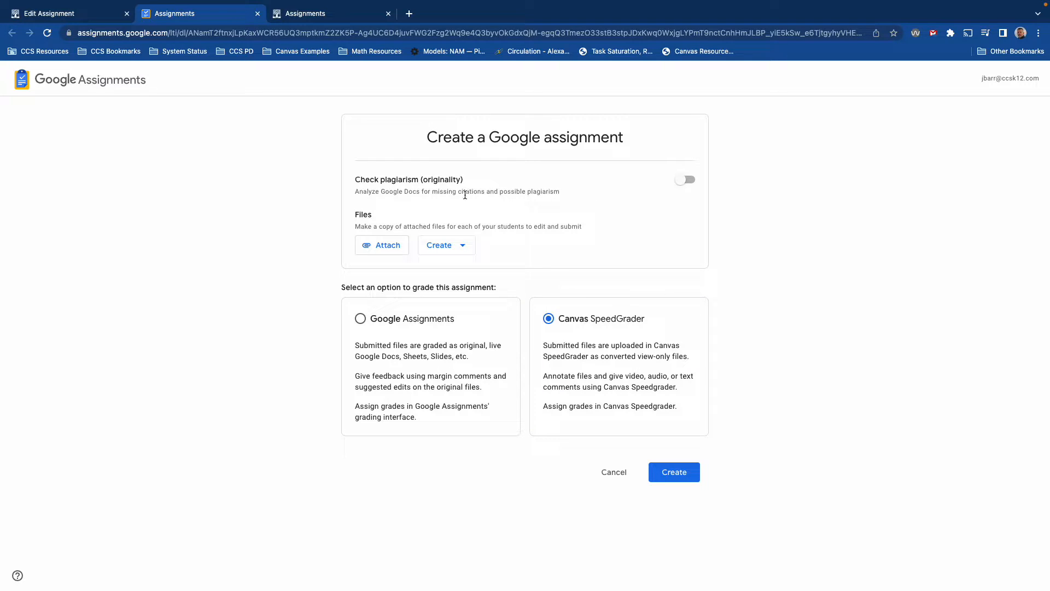
click(692, 180)
click(448, 248)
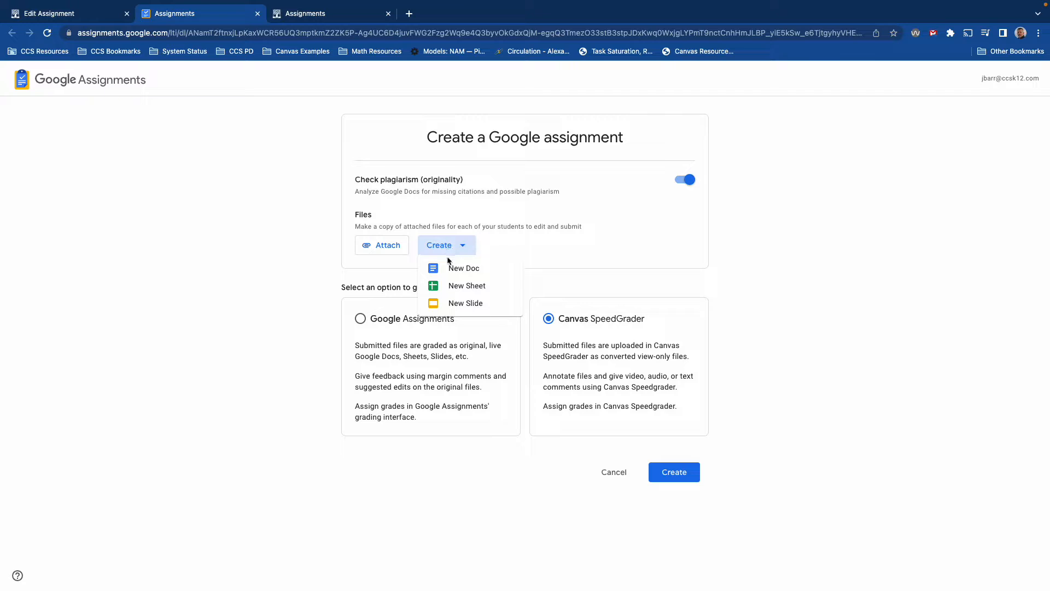
click(453, 267)
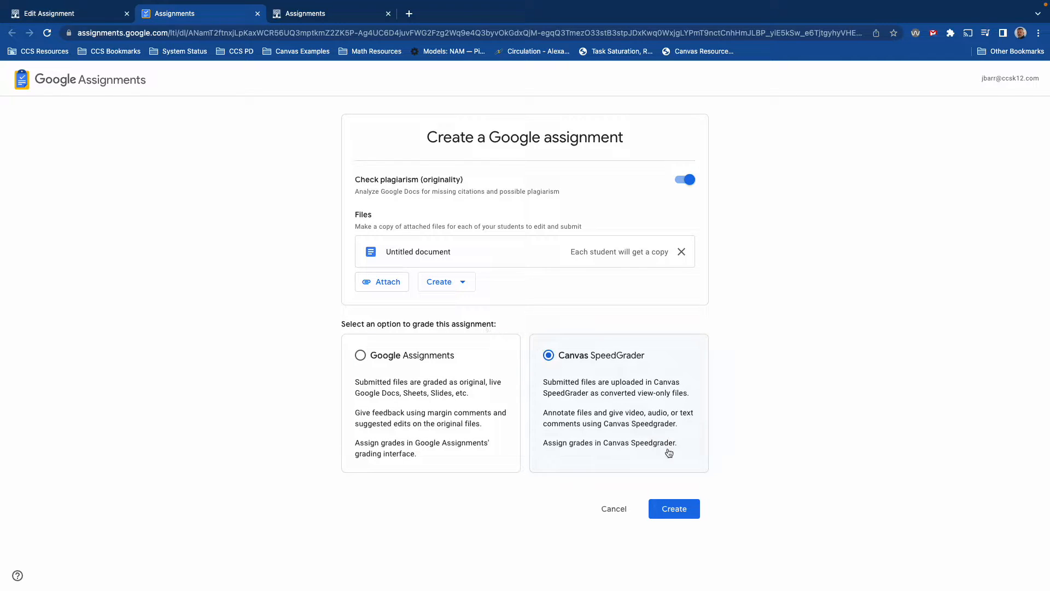
click(676, 510)
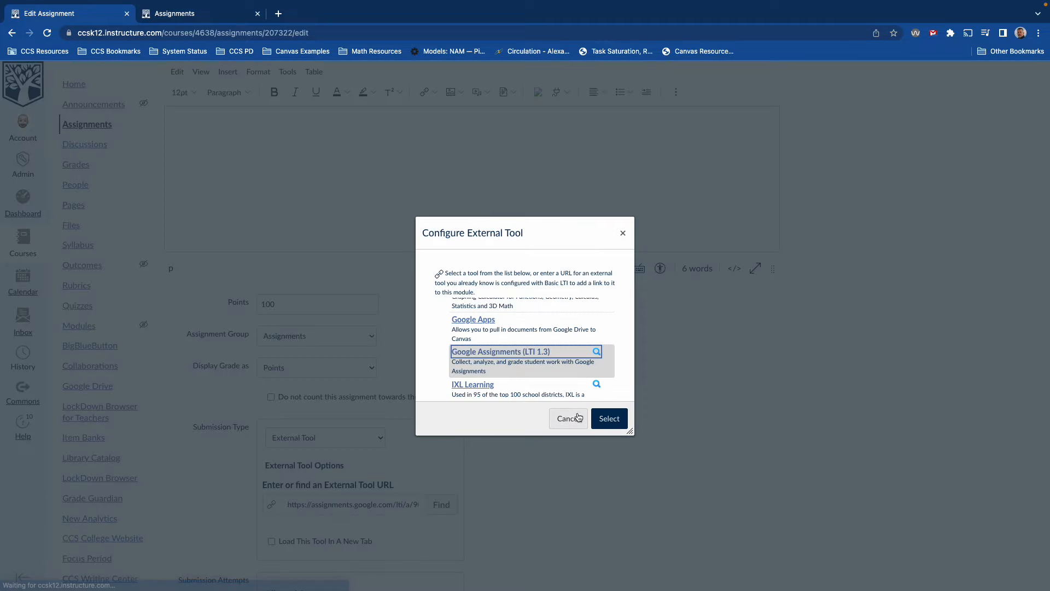
- Close the external tool configuration, then save and publish the assignment
click(578, 418)
scroll(554, 419, down, 3)
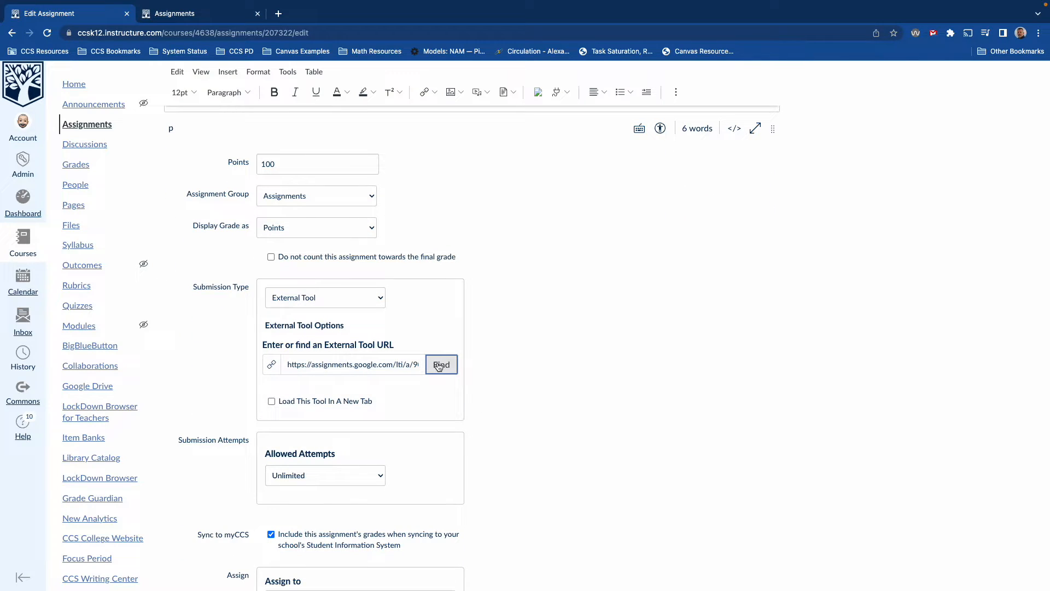
scroll(517, 389, down, 3)
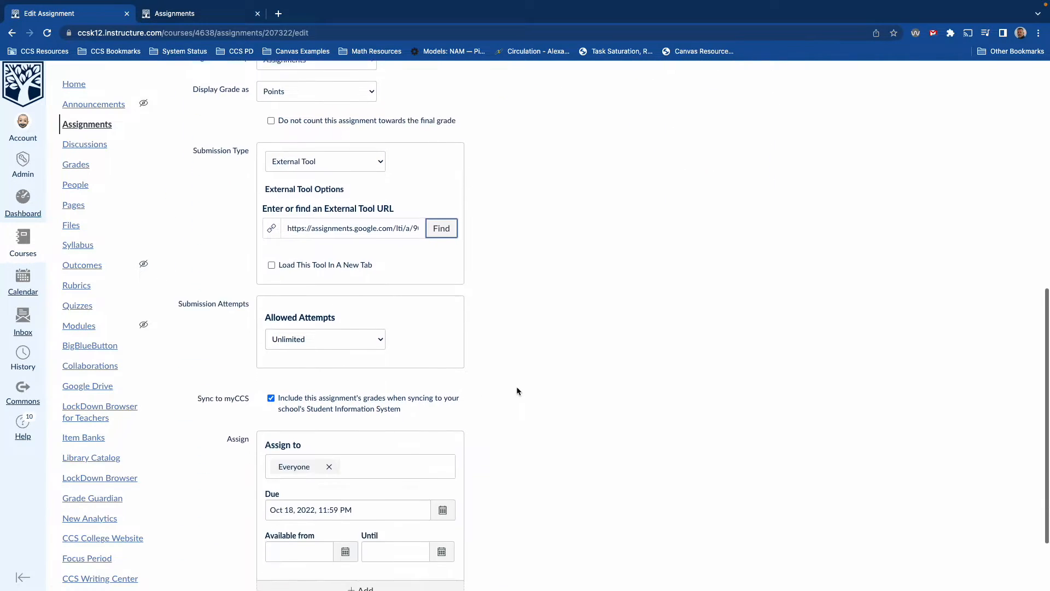
scroll(516, 391, down, 2)
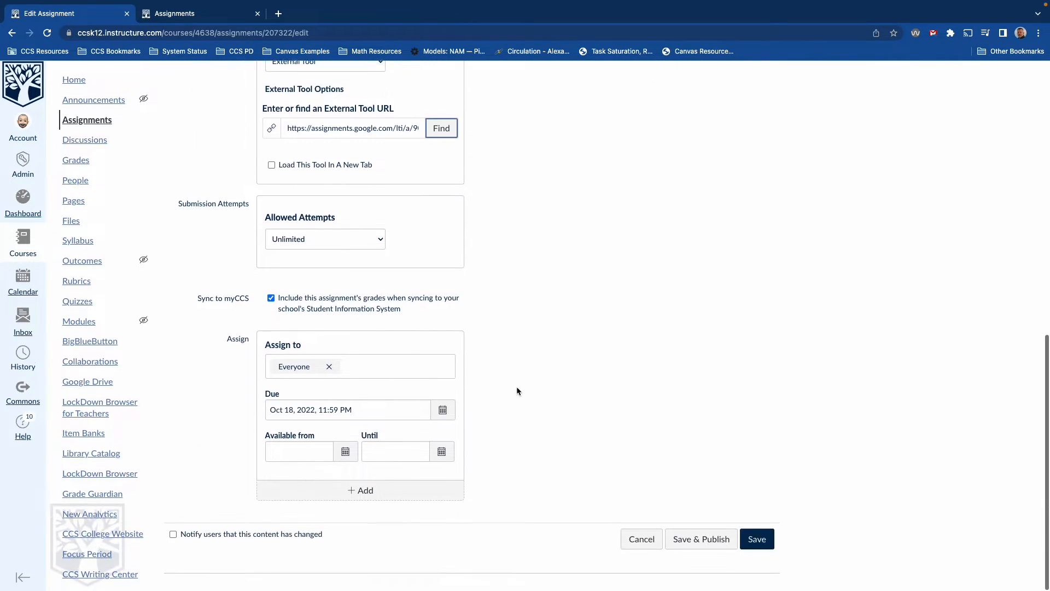
click(719, 545)
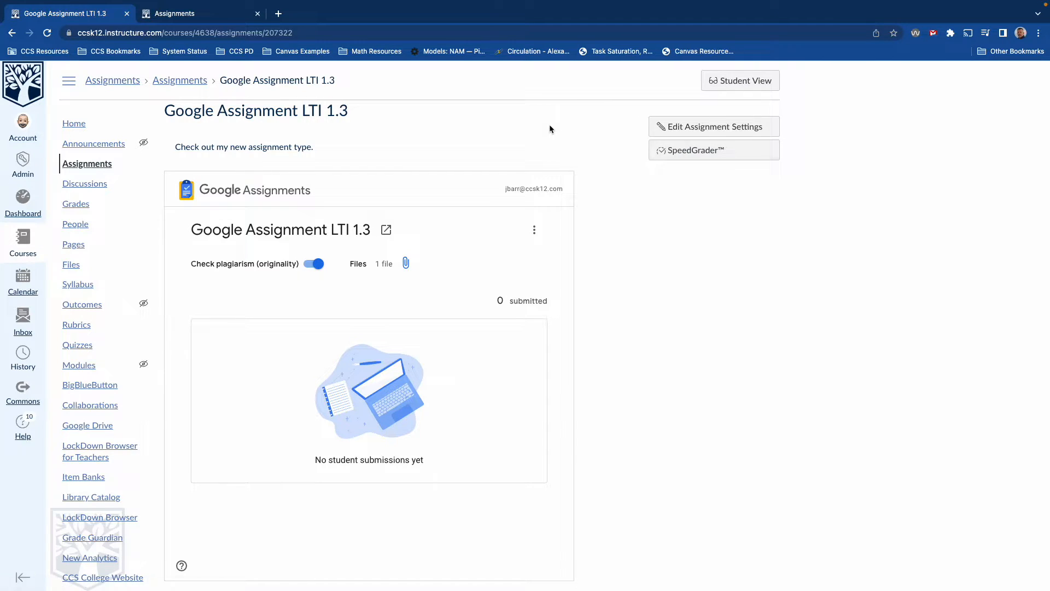
- In the student's browser window, reload the course, open Google Assignment LTI 1.3 for submission and open its attached untitled document
key(ctrl+Left)
key(ctrl+Right)
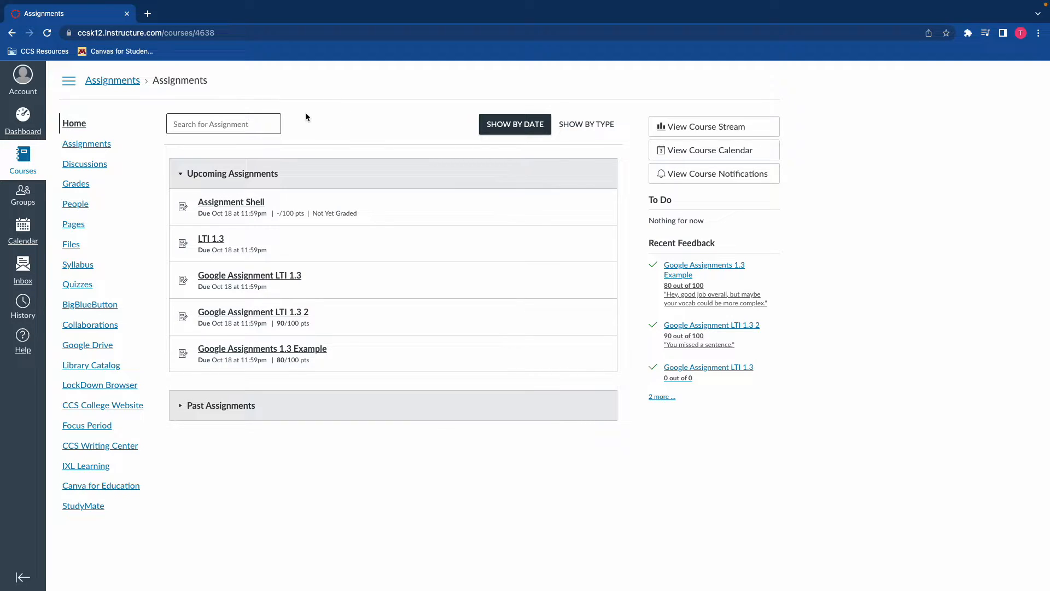
click(48, 33)
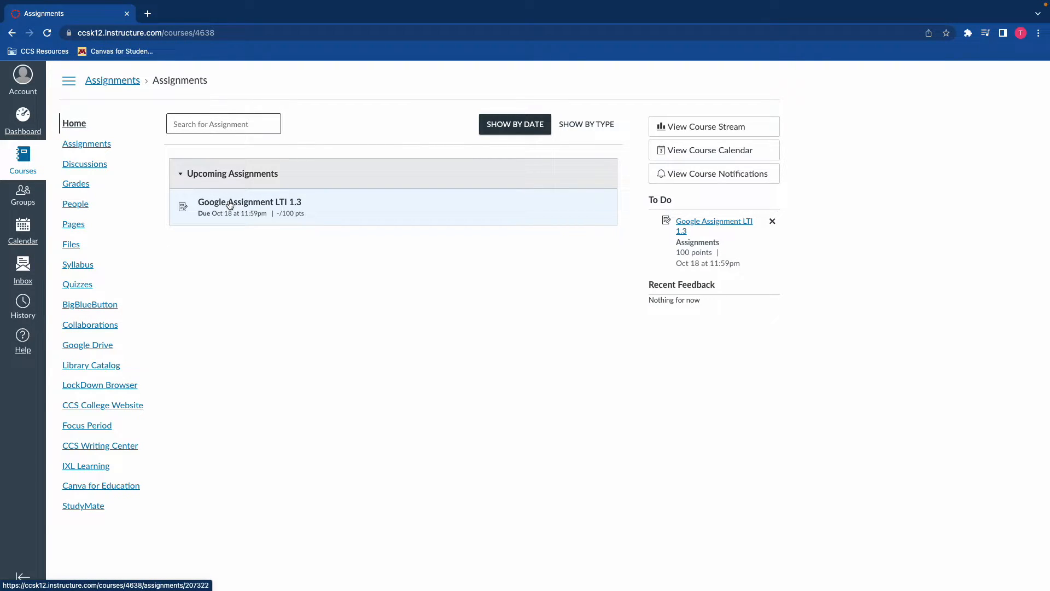
click(230, 205)
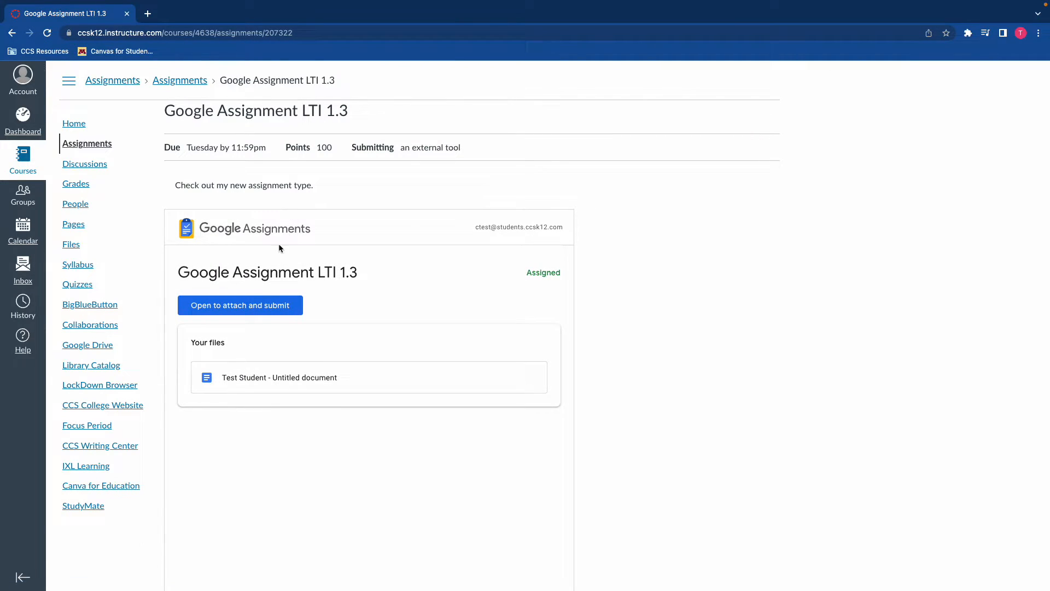
click(244, 306)
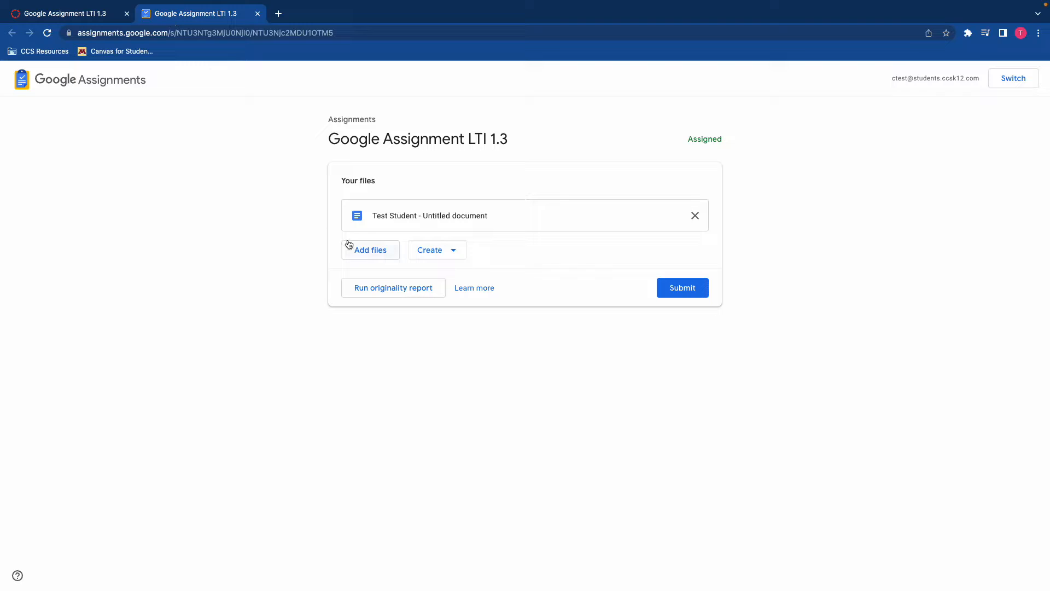
click(696, 294)
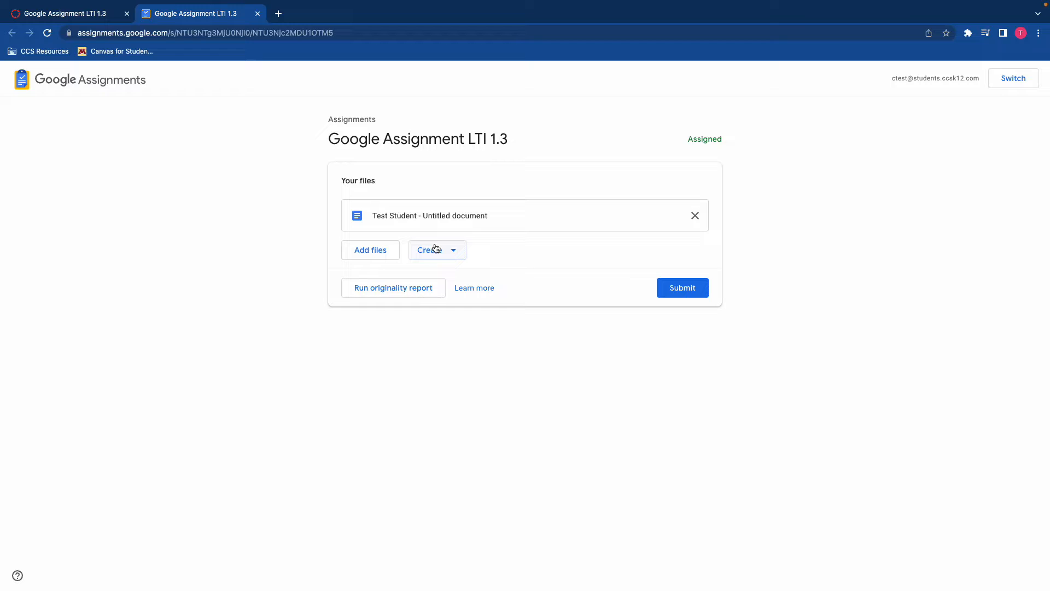
click(381, 216)
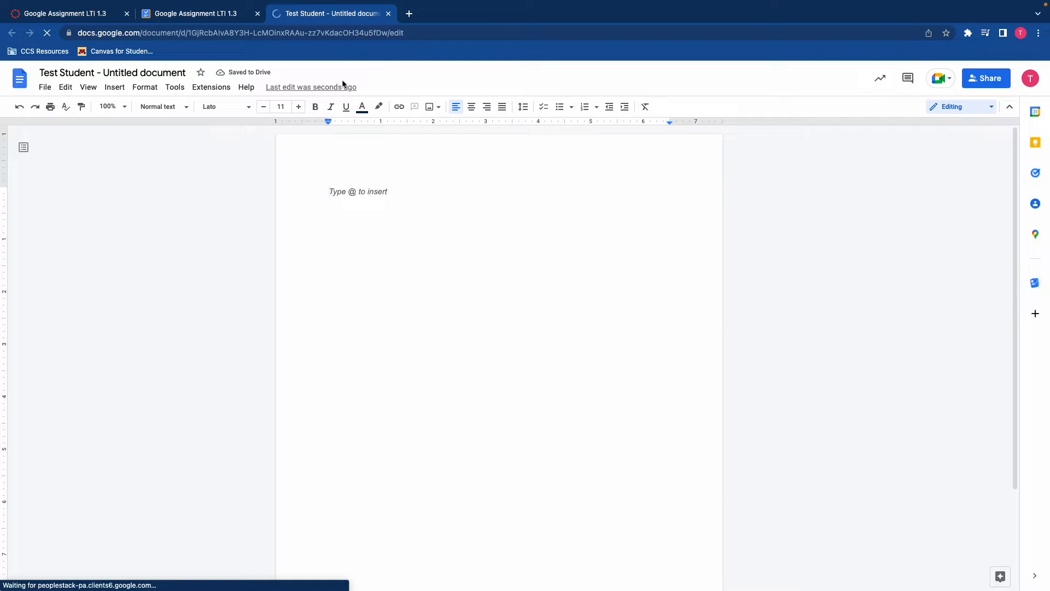
- Search the web for "lorem ipsum" in a new browser tab and open the lipsum.com site
click(407, 16)
click(396, 29)
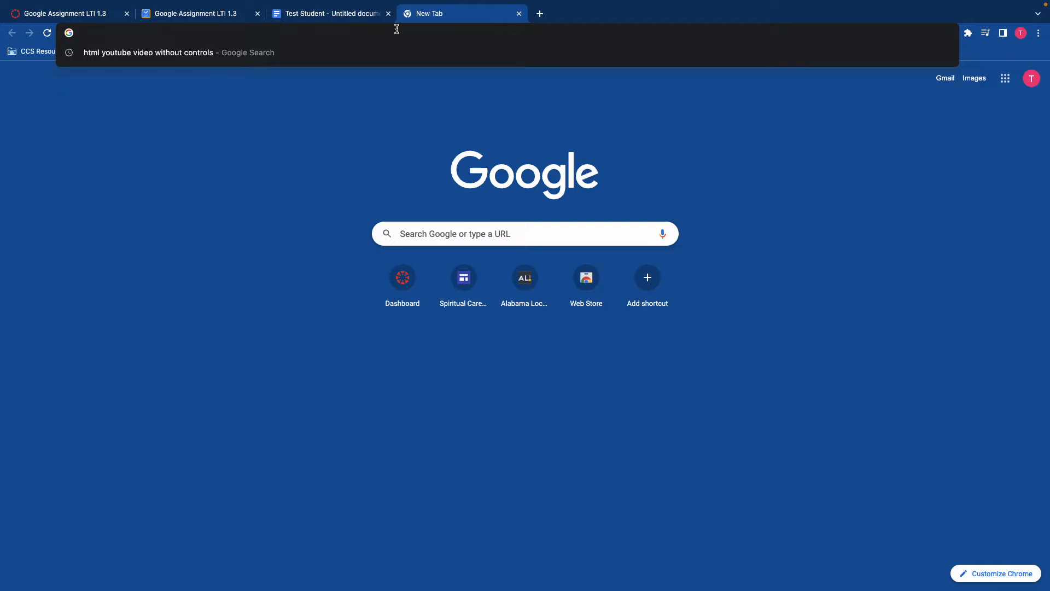
text(le)
key(BackSpace)
text(o)
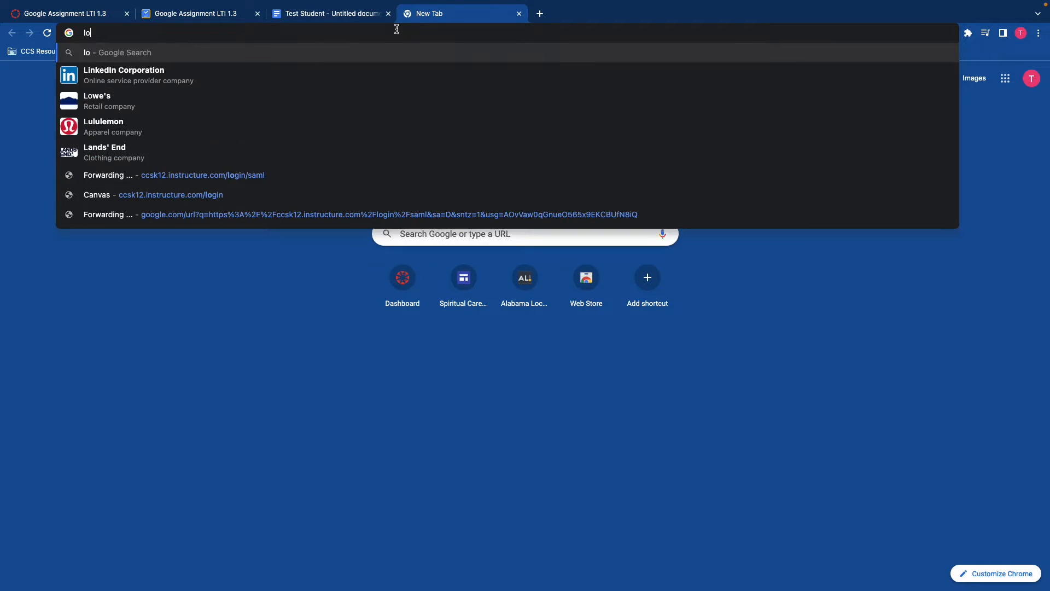
text(rem i)
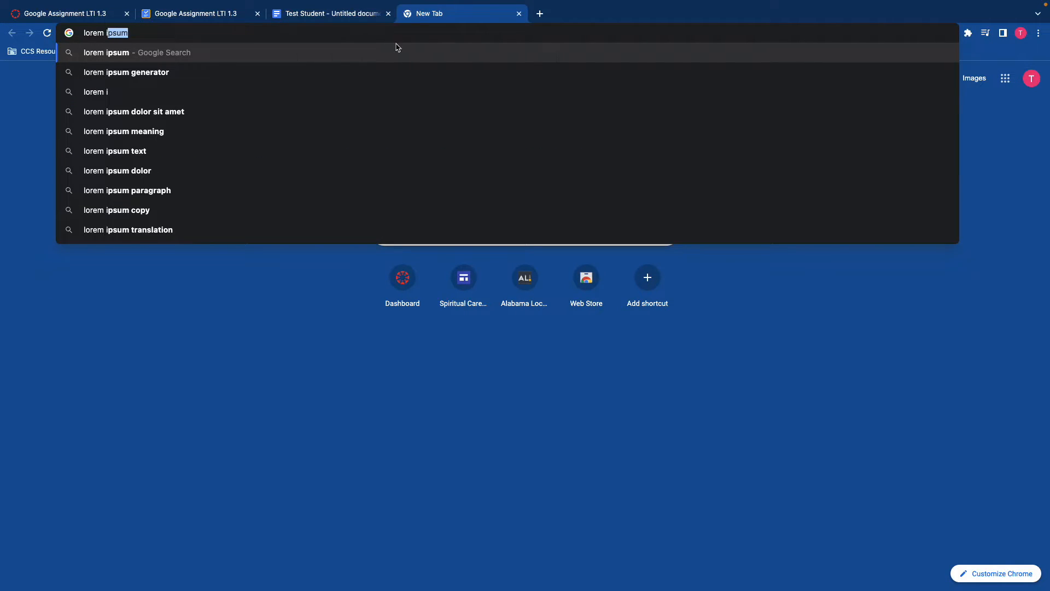
key(Return)
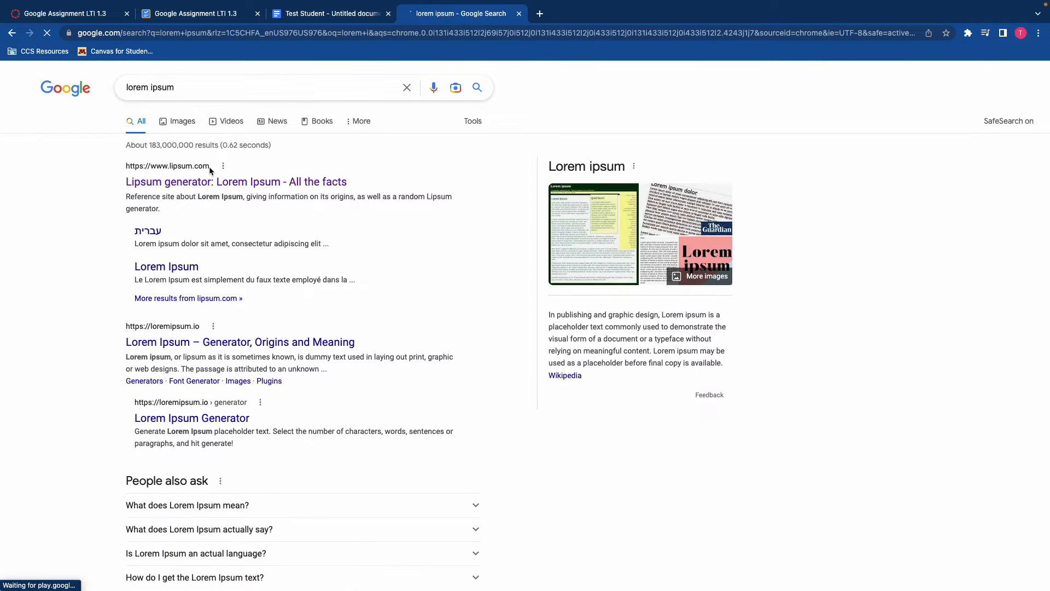
click(230, 182)
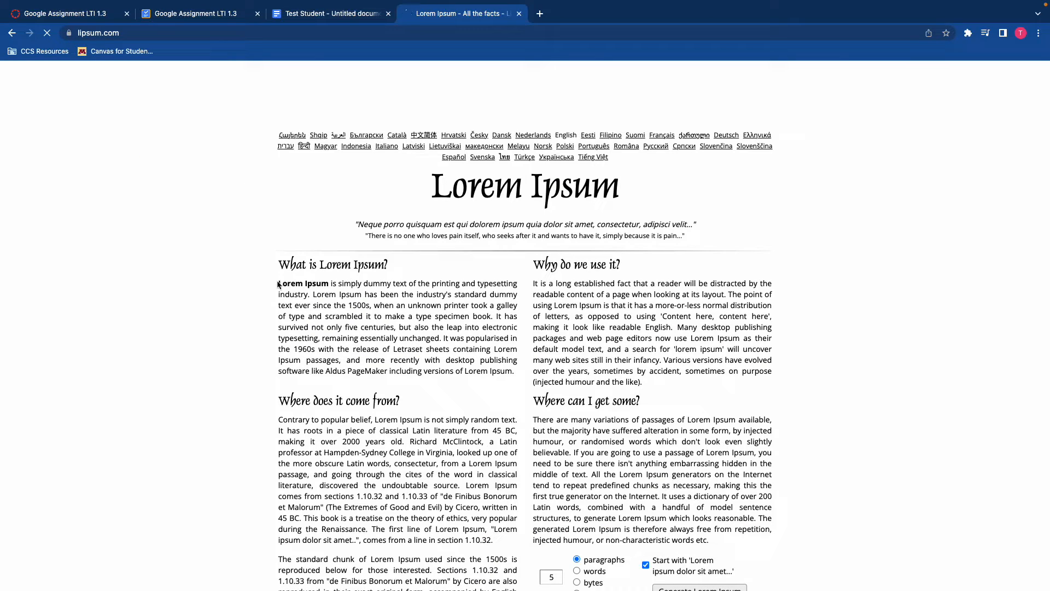
- Copy the "What is Lorem Ipsum?" paragraph and paste it into the student's untitled document
drag(278, 285, 516, 372)
key(super+c)
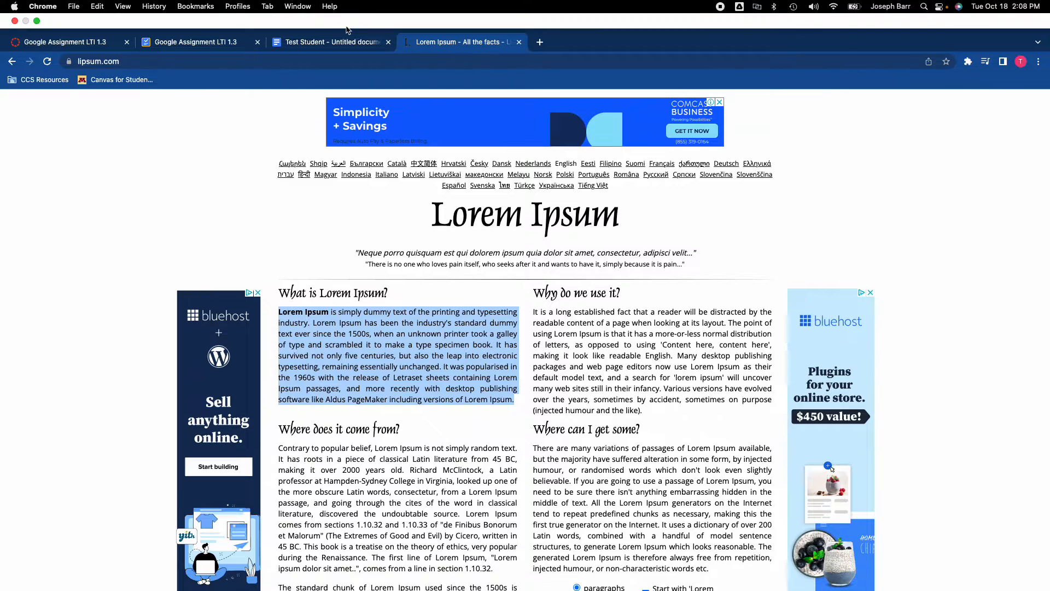
click(339, 41)
key(super+v)
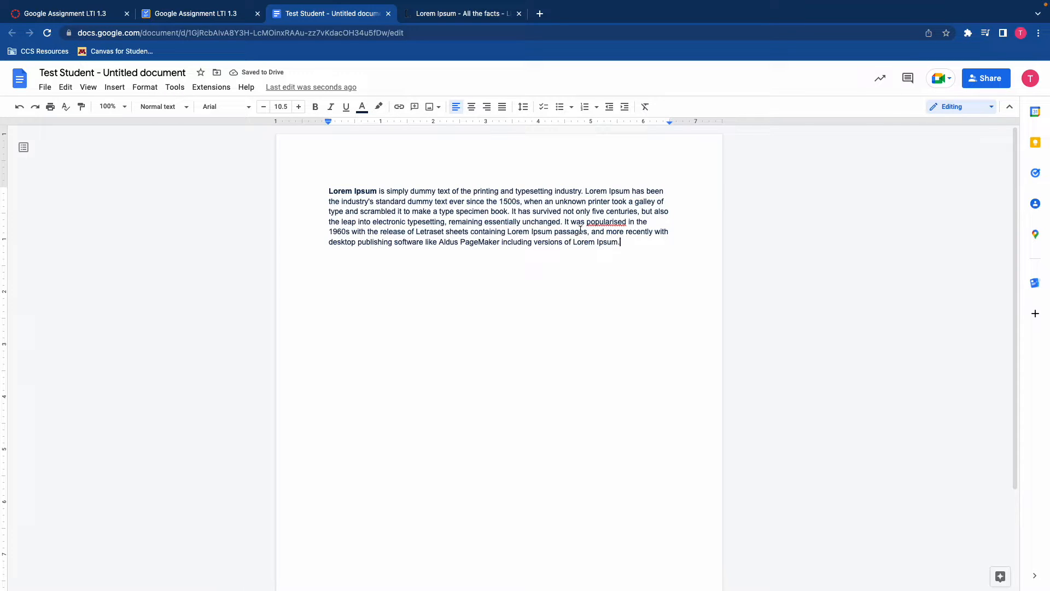
- Return to the student's Google Assignments page and run an originality report on the attached document
click(212, 19)
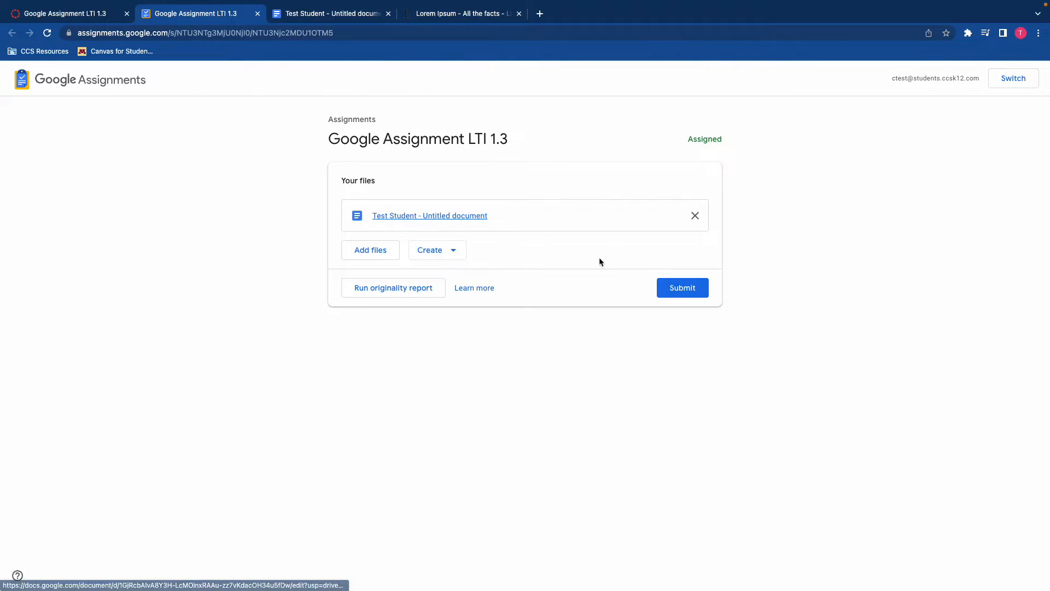
click(409, 287)
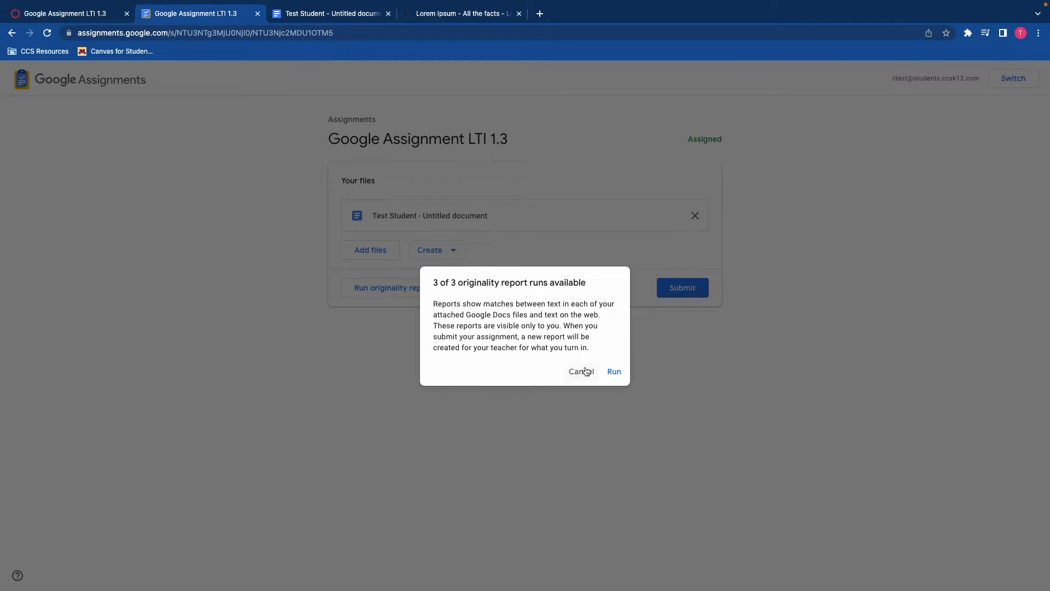
click(614, 371)
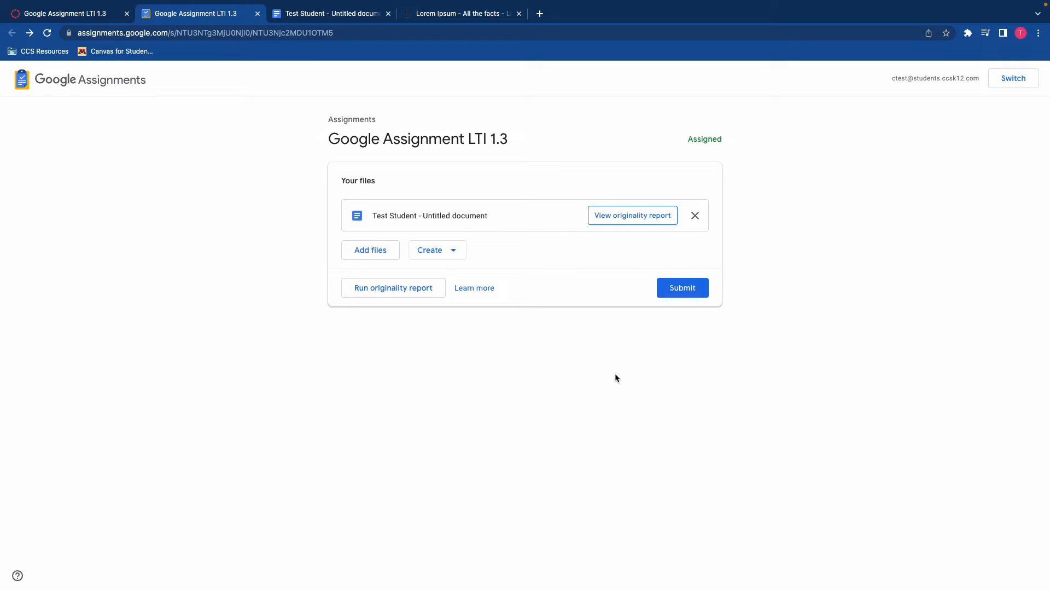
- Review the document's originality report, including its web matches, and return to the assignment page
click(638, 216)
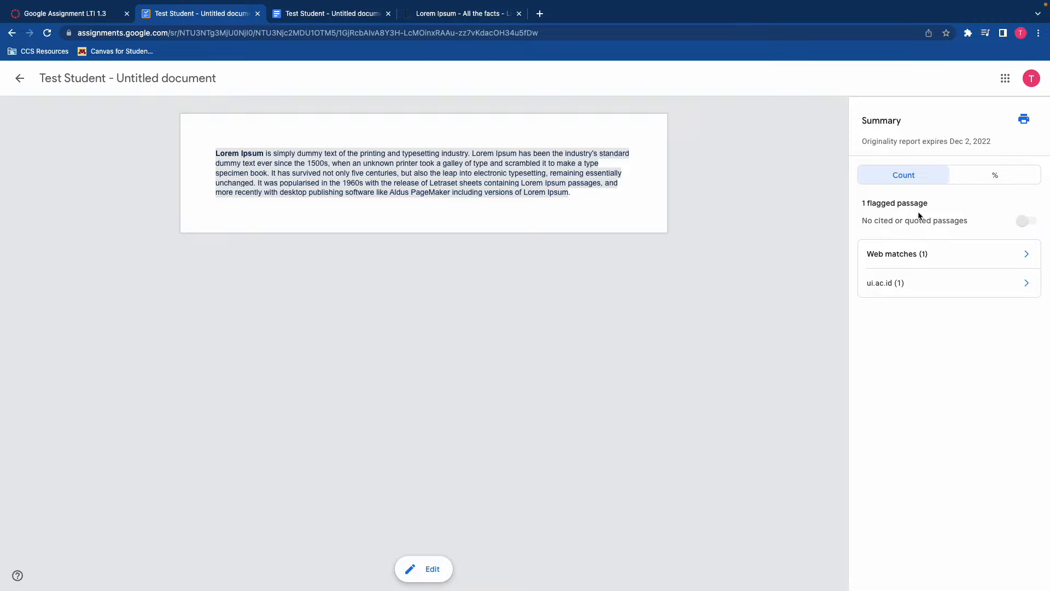
click(1026, 257)
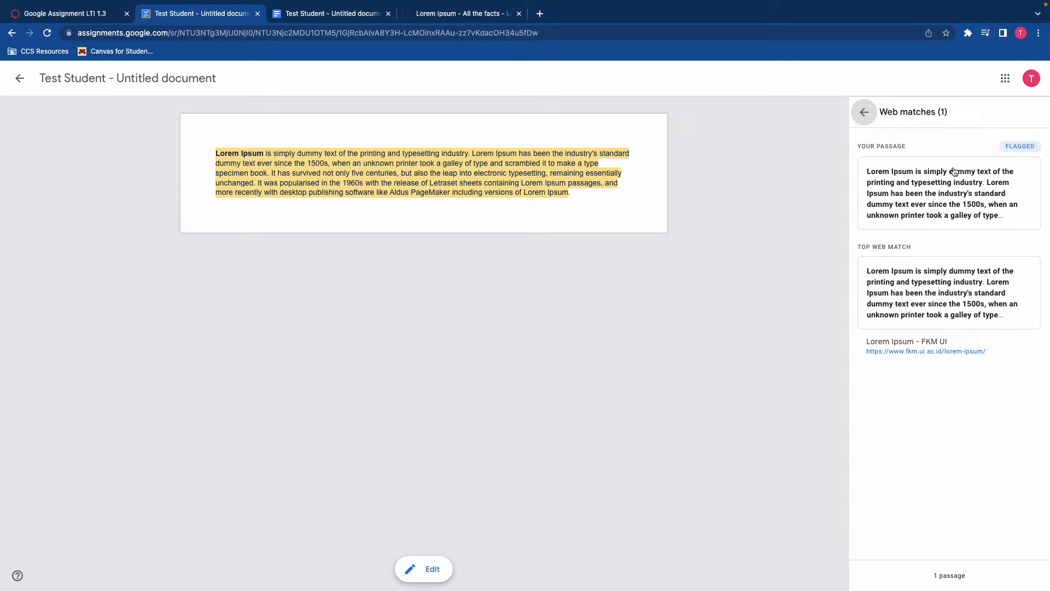
click(863, 116)
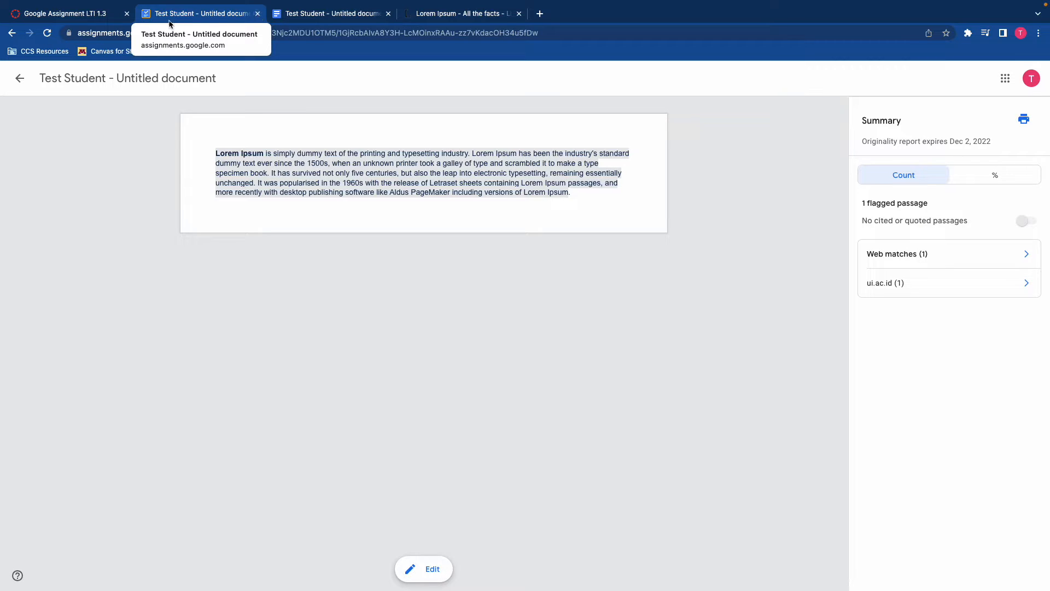
click(14, 82)
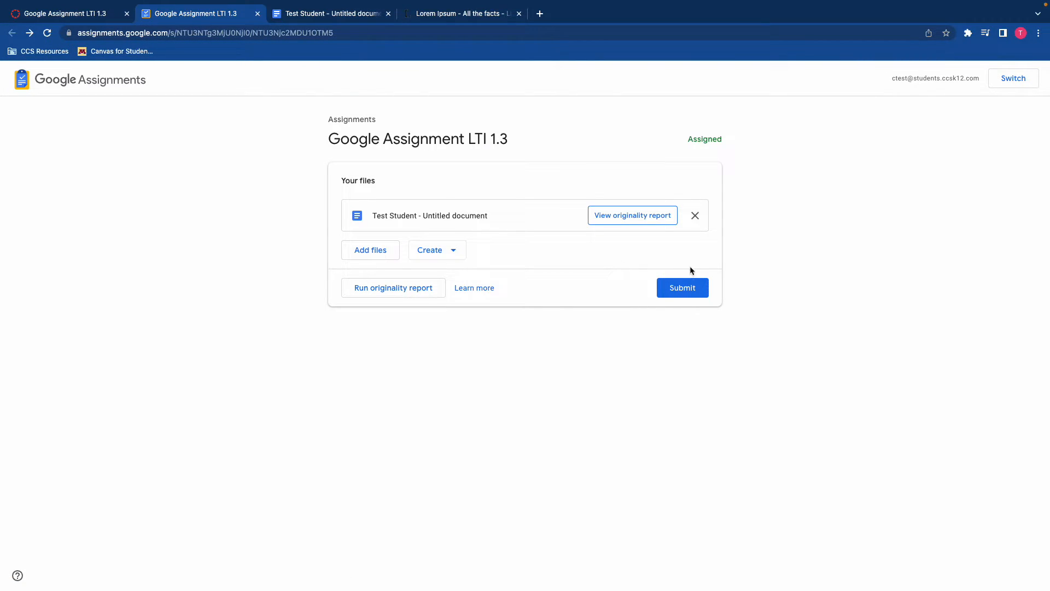
- Submit the student's document for Google Assignment LTI 1.3 and reload the page
click(686, 294)
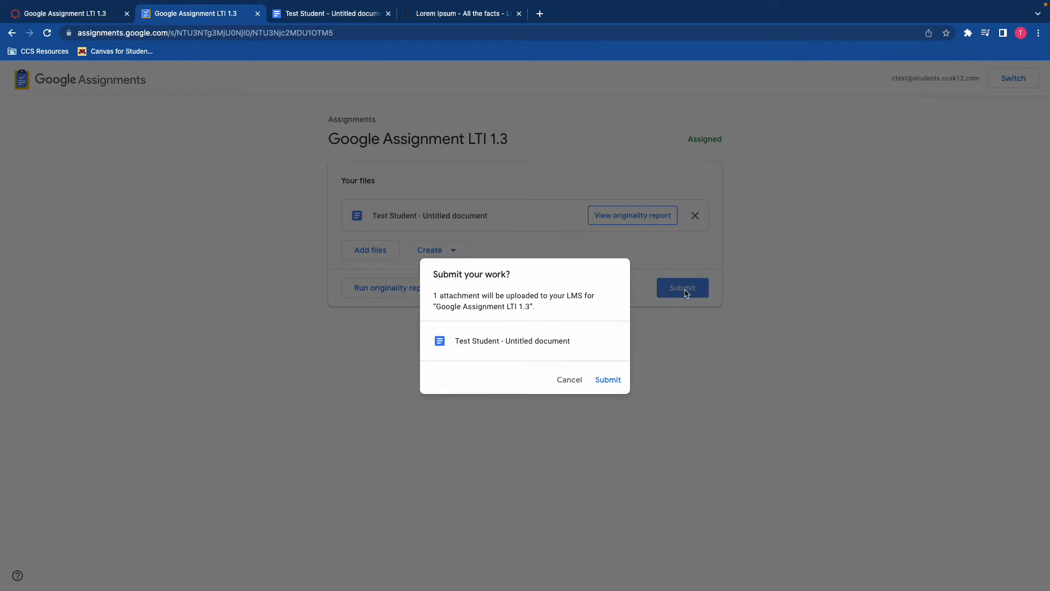
click(612, 381)
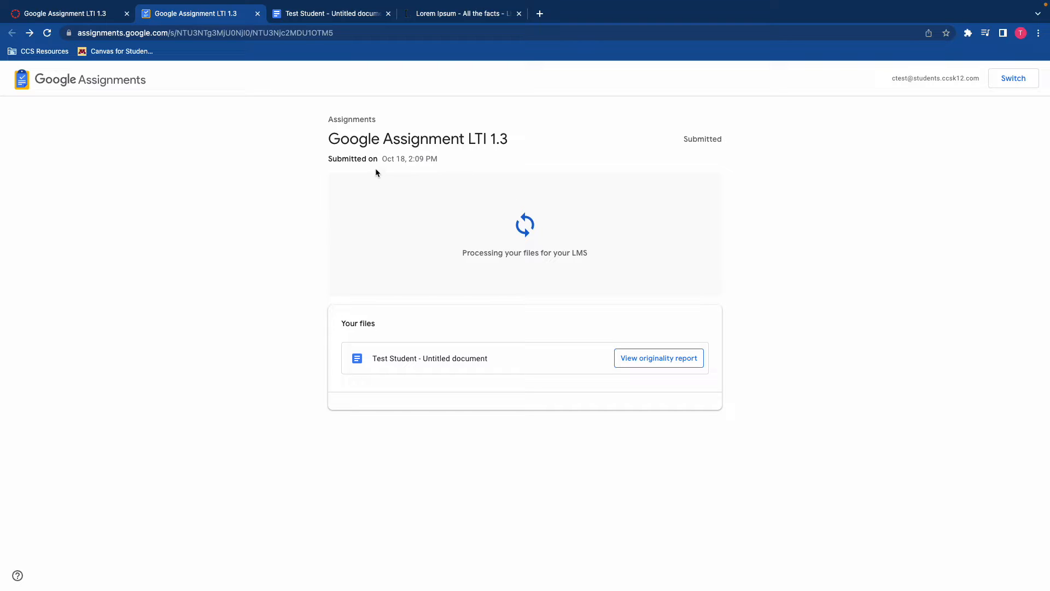
click(48, 33)
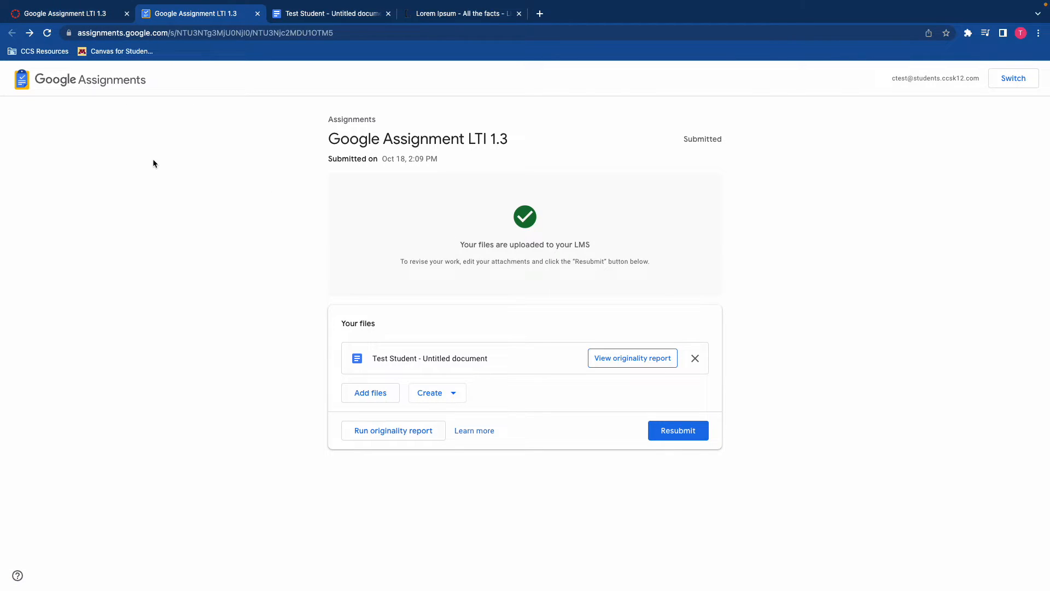
- In the teacher's browser window, reload the assignment and open the originality report for the student's submitted file
key(ctrl+Left)
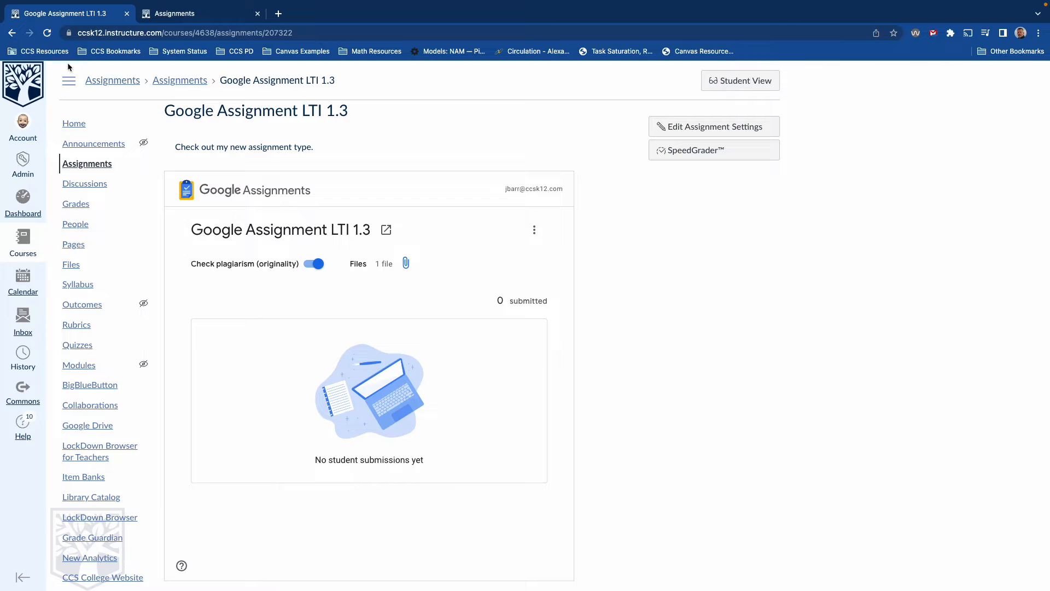
click(48, 32)
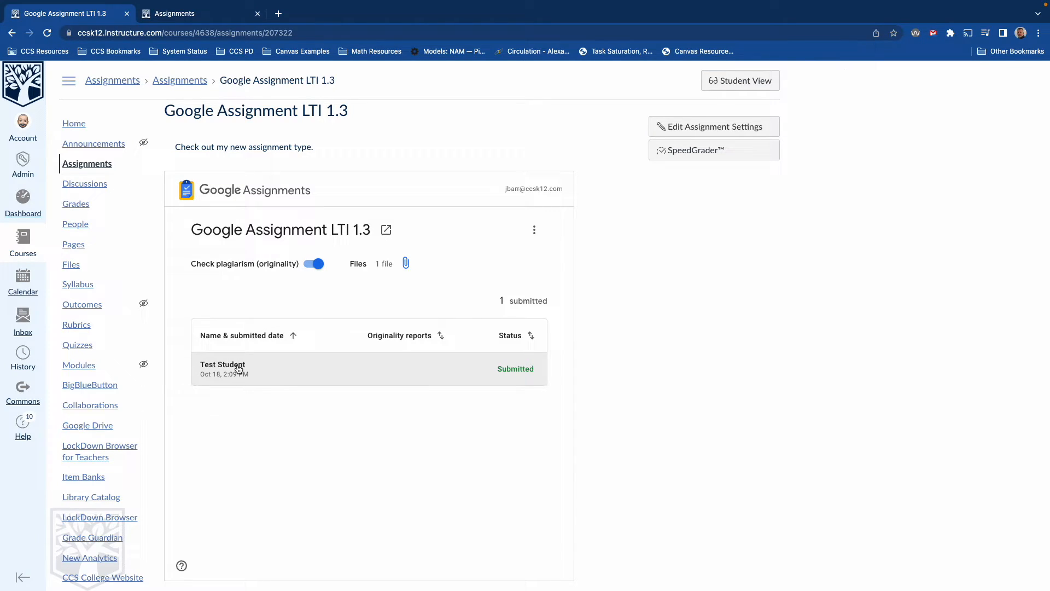
click(239, 369)
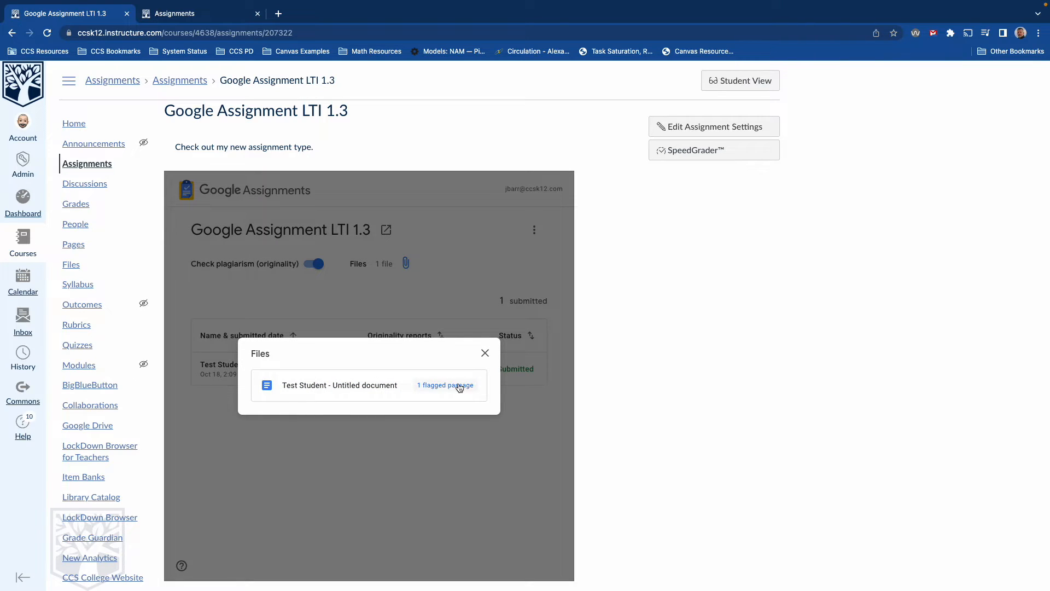
click(460, 386)
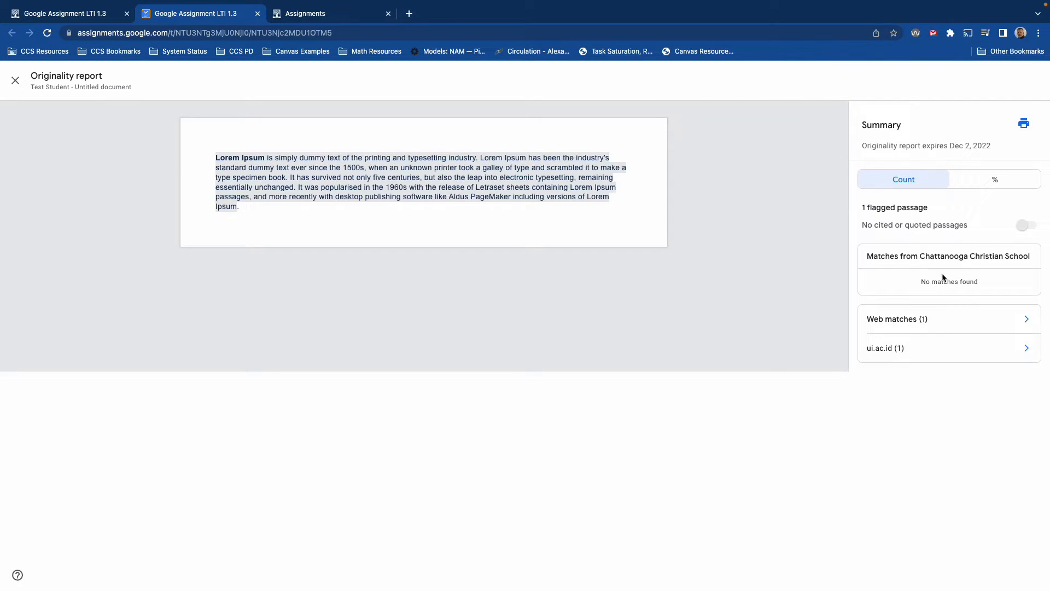
- In SpeedGrader, highlight "printing and typesetting industry" in yellow in the submission and attach the comment "Lorem ipsum"
click(96, 17)
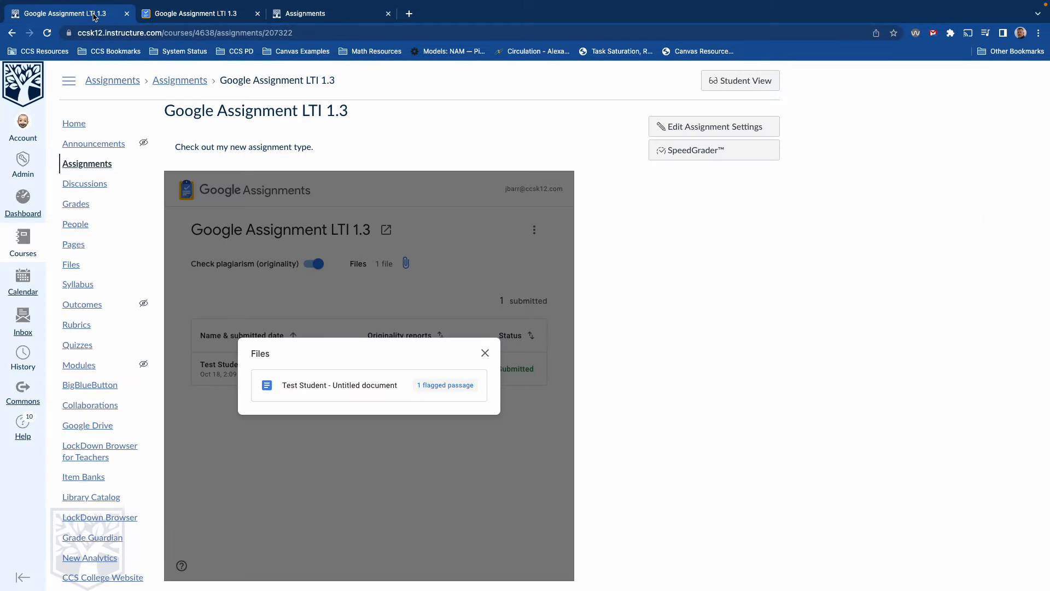
click(700, 151)
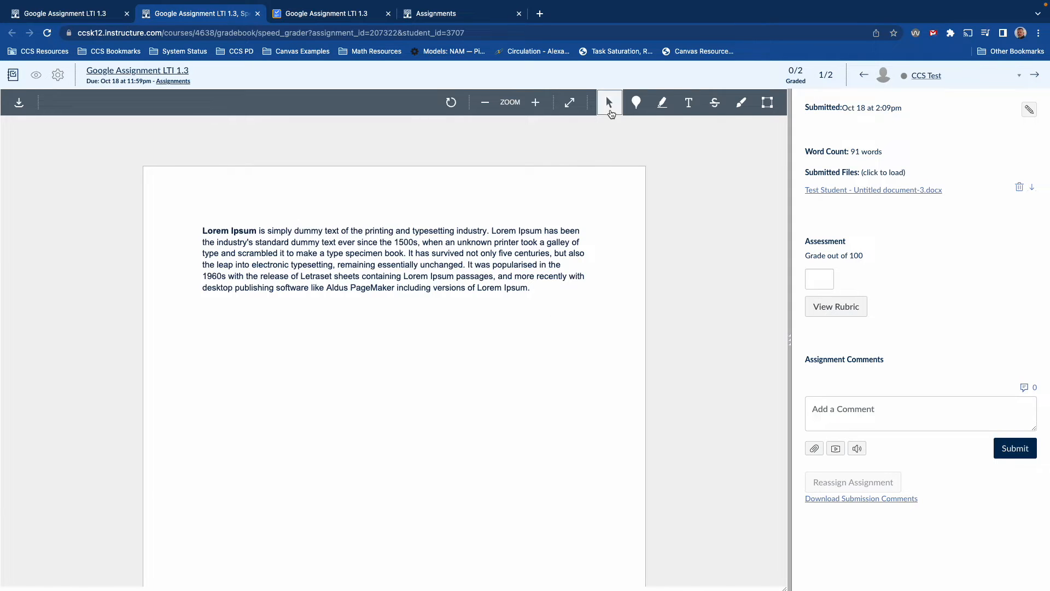
click(662, 102)
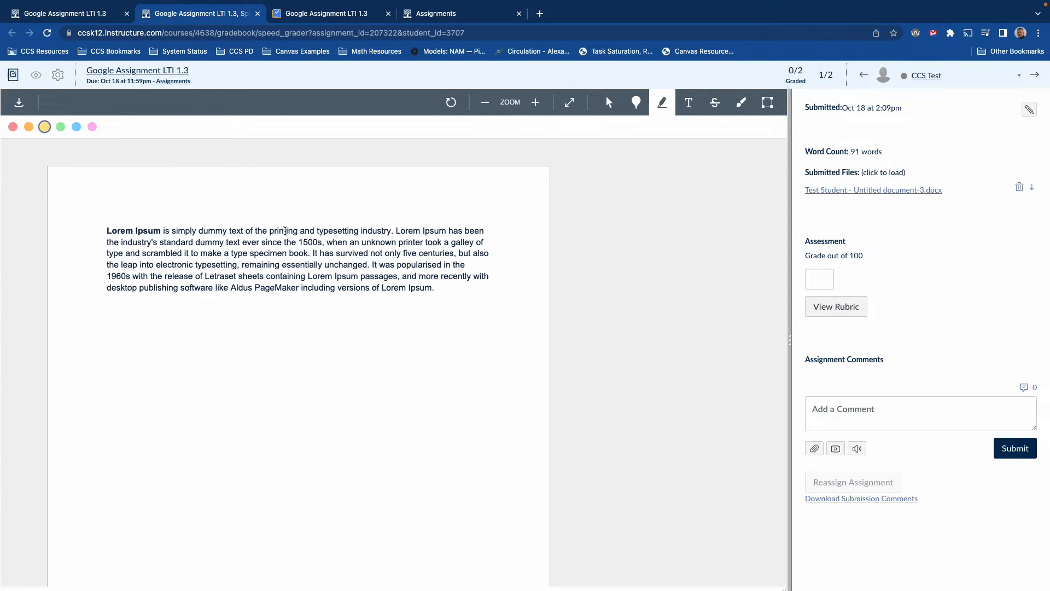
mouse_move(269, 232)
mouse_down()
mouse_move(485, 231)
mouse_move(392, 230)
mouse_up()
click(550, 237)
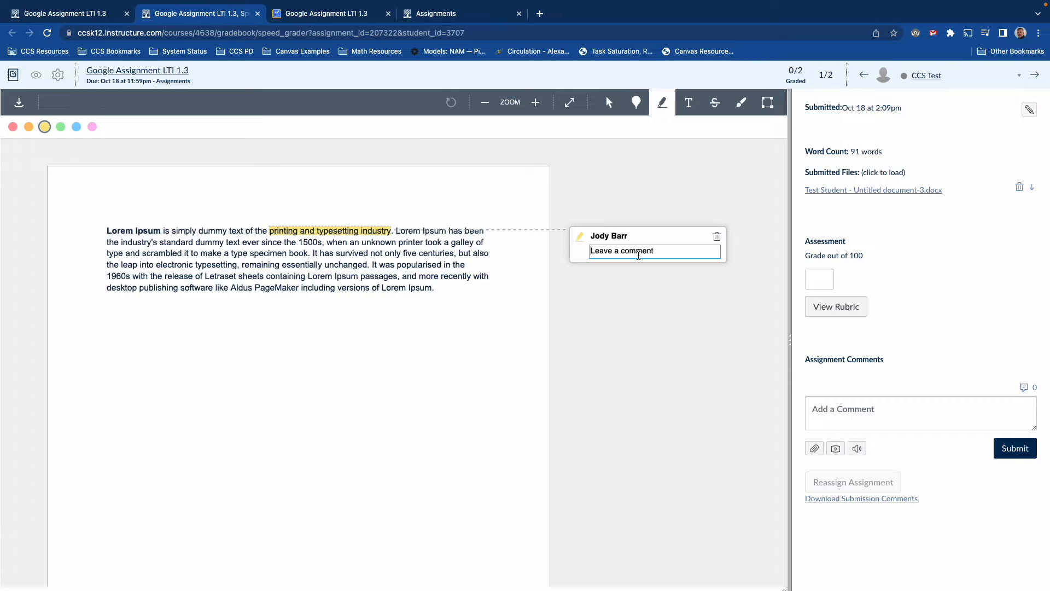
text(Lorem ipsum)
- Draw a small blue freehand mark at the paragraph's final period and attach the comment "Nice punctuation"
click(742, 103)
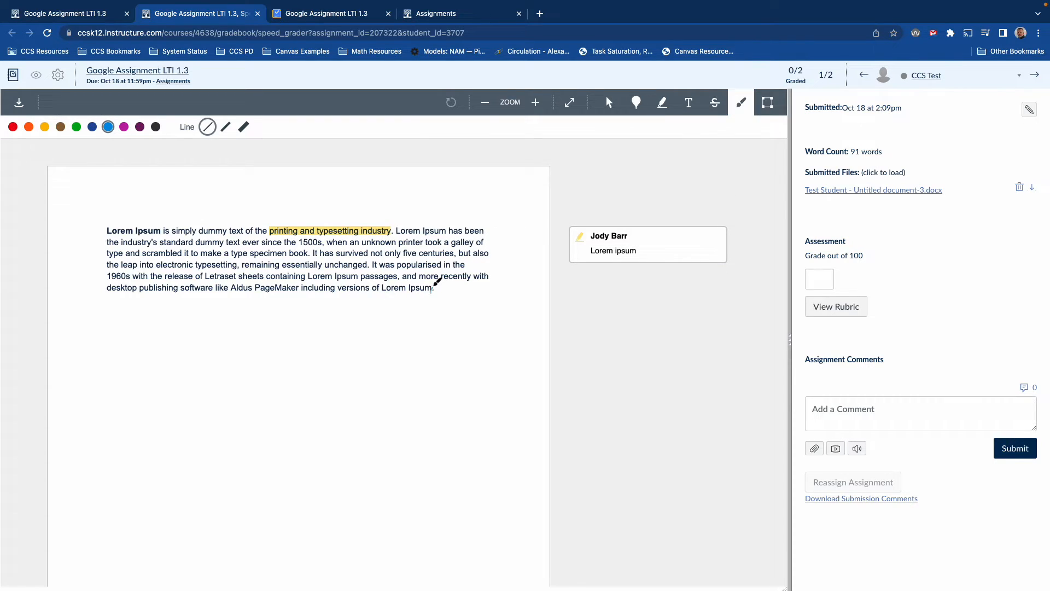
click(434, 290)
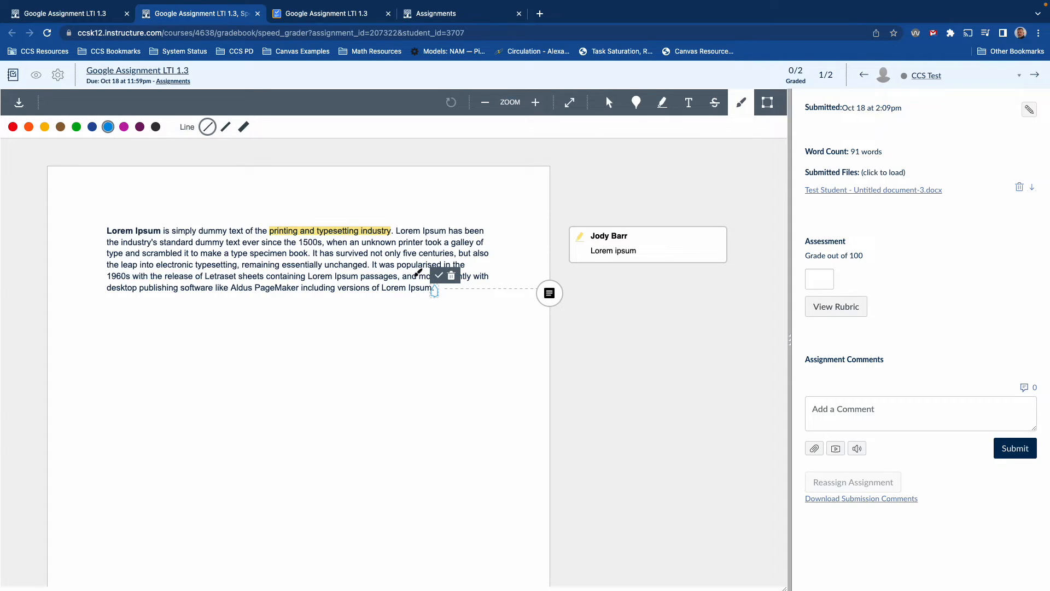
click(549, 293)
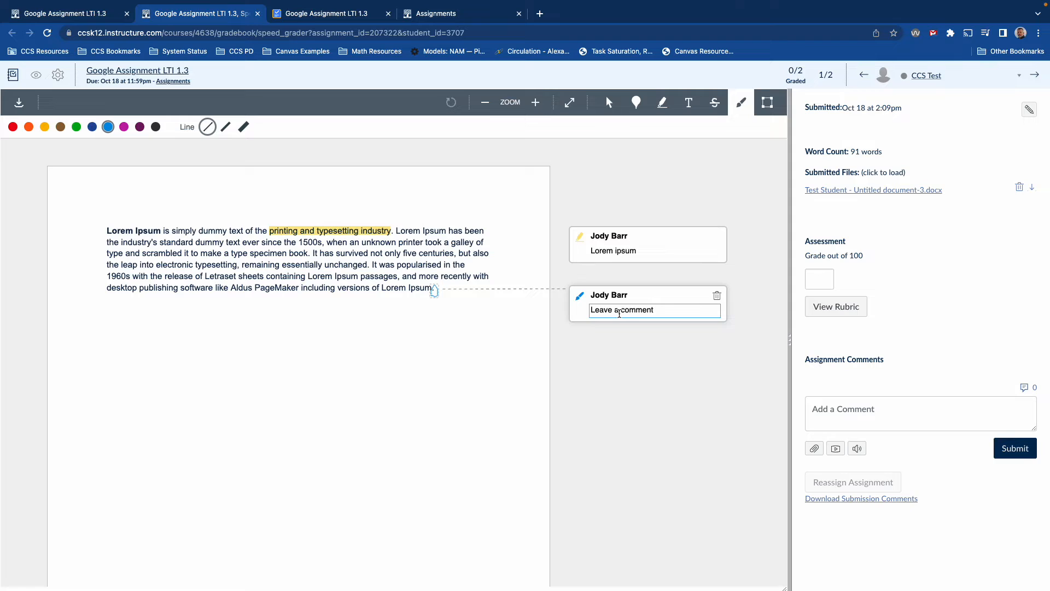
text(Nice punctuation)
click(692, 353)
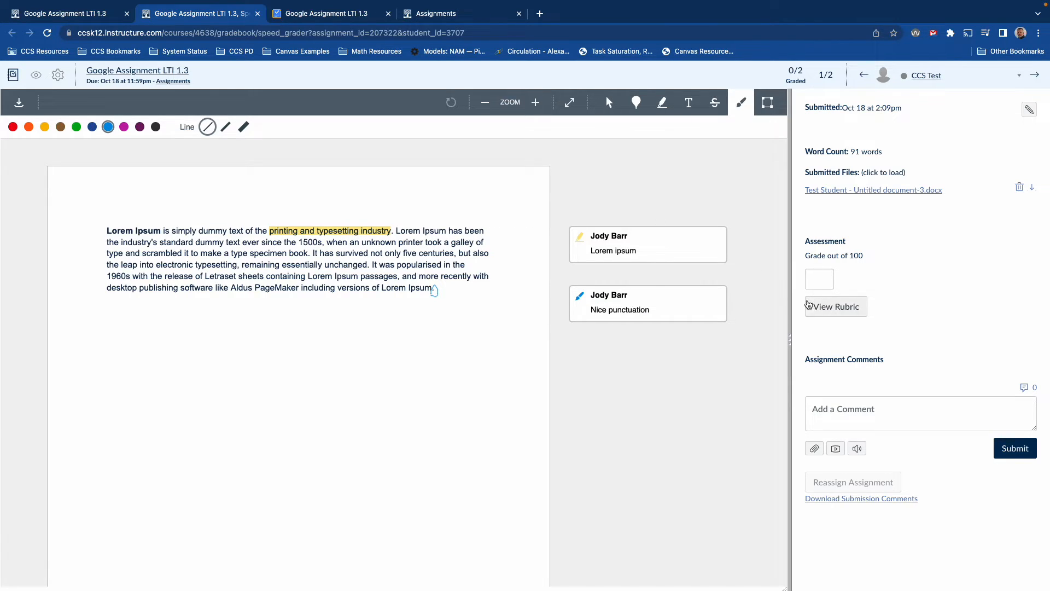
- Widen the grading pane, open the rubric, and score Task Completion 3, Comprehensibility 3 and Level of Discourse 4
drag(792, 342, 544, 360)
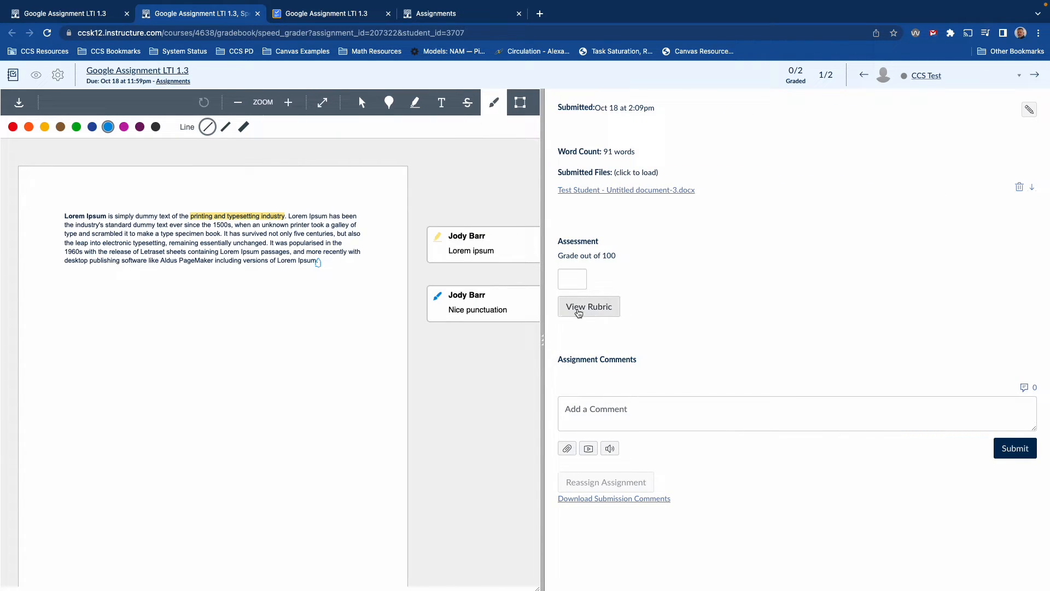
click(577, 308)
scroll(749, 331, right, 2)
scroll(766, 331, right, 8)
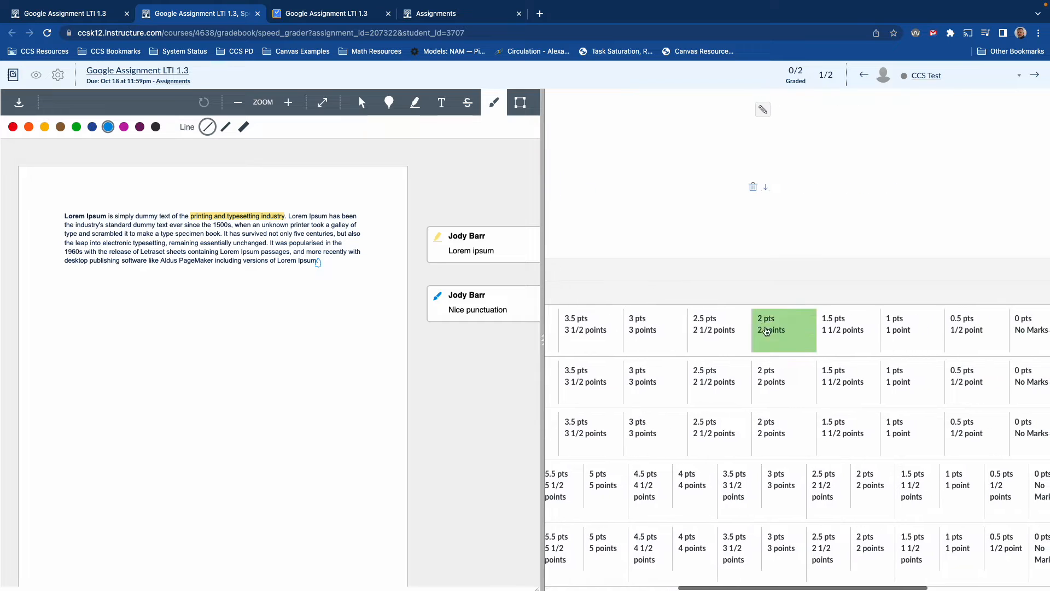
click(883, 318)
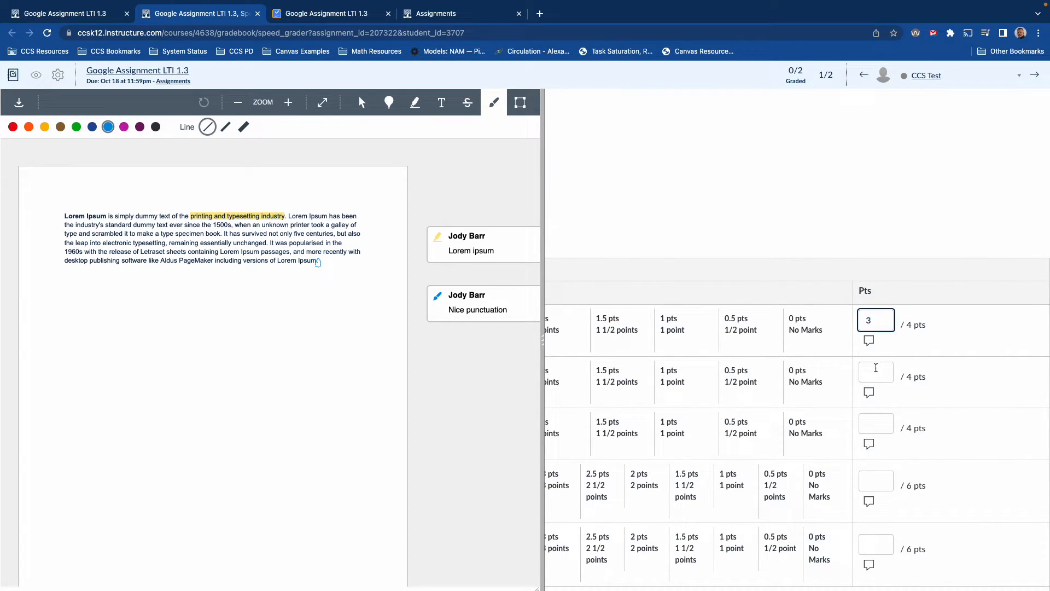
click(876, 370)
text(3)
click(877, 421)
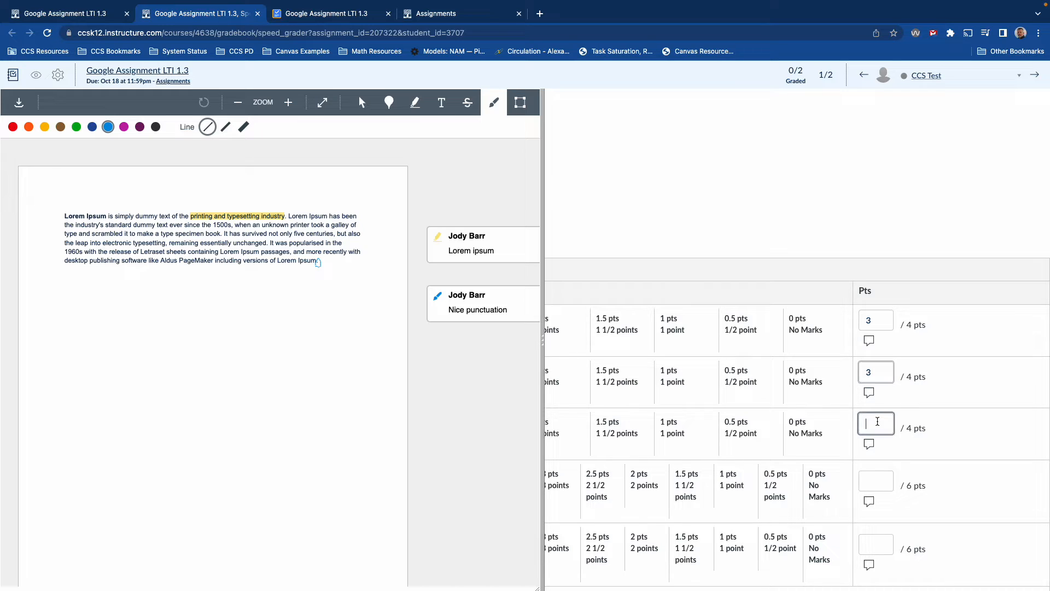
text(4)
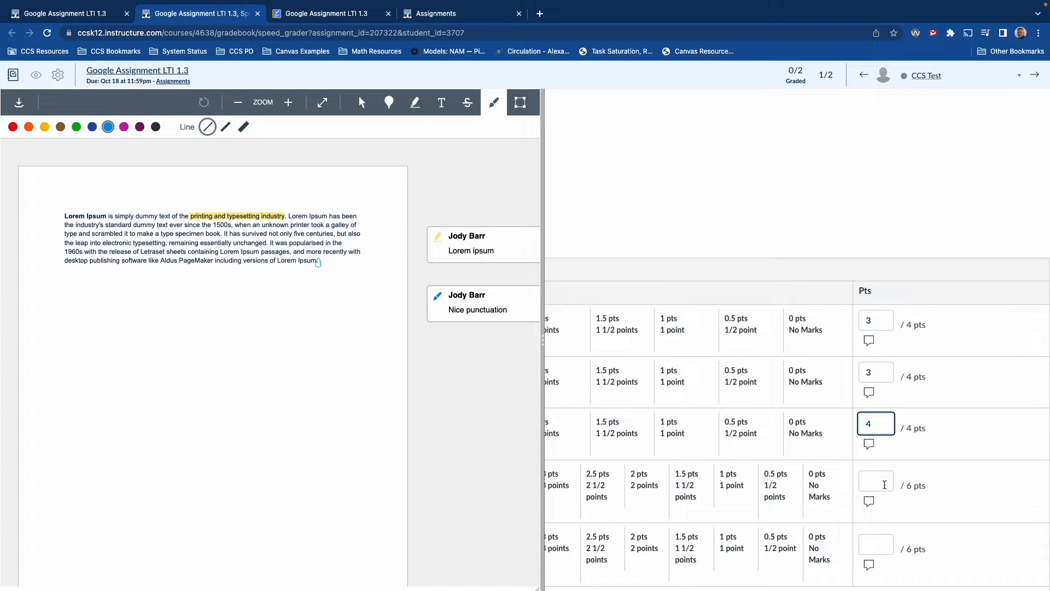
- Score Vocabulary 4 and Language Control 2 in the rubric
click(884, 485)
text(4)
key(Tab)
text(2)
scroll(905, 537, down, 1)
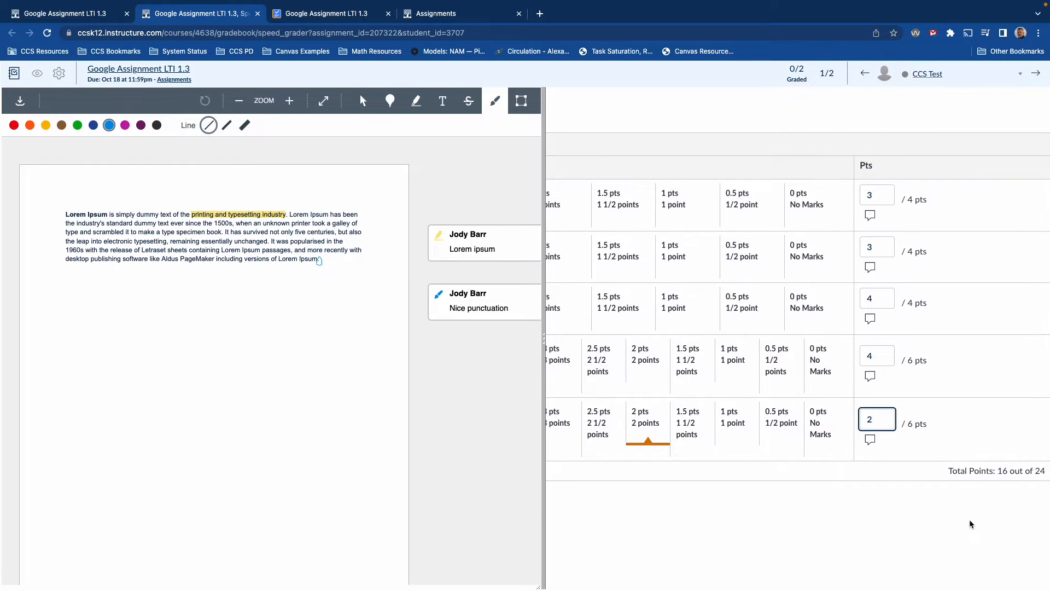
- Review the ratings and point total across the WL- Level 3 Writing Task rubric and save the assessment
scroll(972, 524, left, 5)
scroll(831, 481, left, 1)
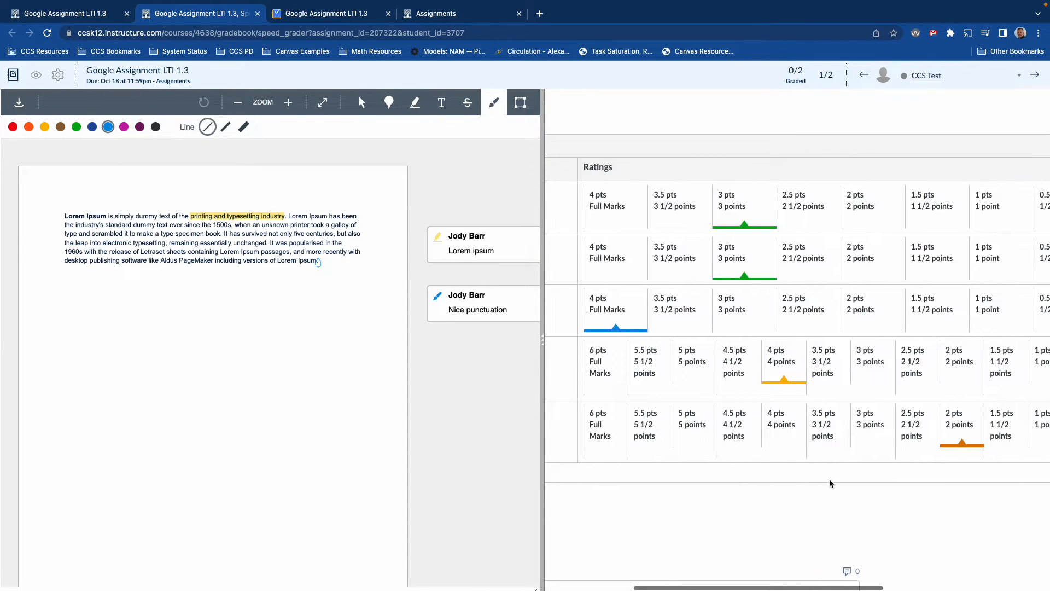
scroll(830, 481, right, 4)
scroll(830, 484, right, 2)
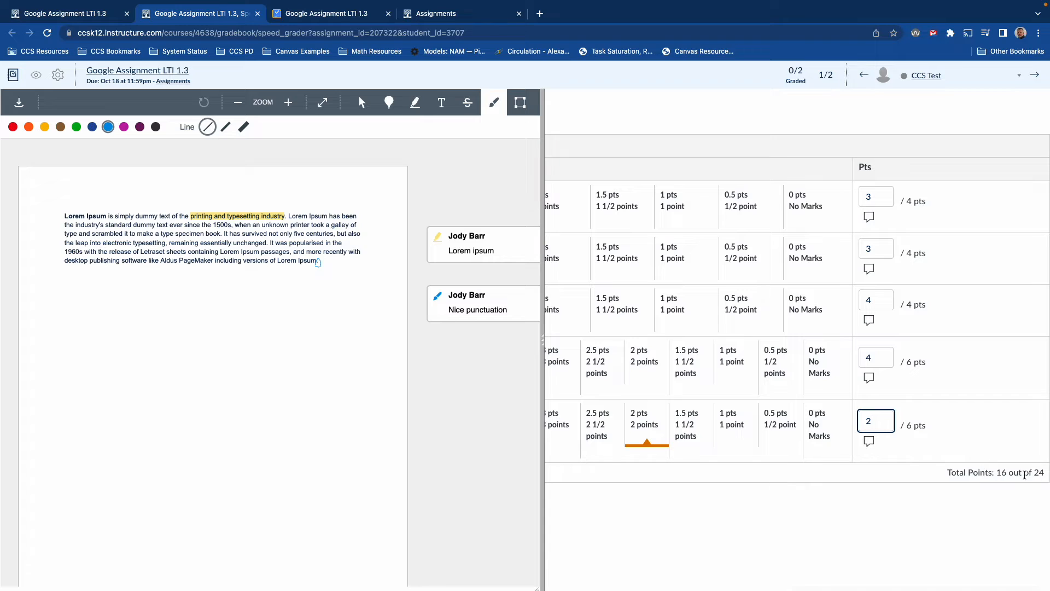
scroll(850, 484, left, 5)
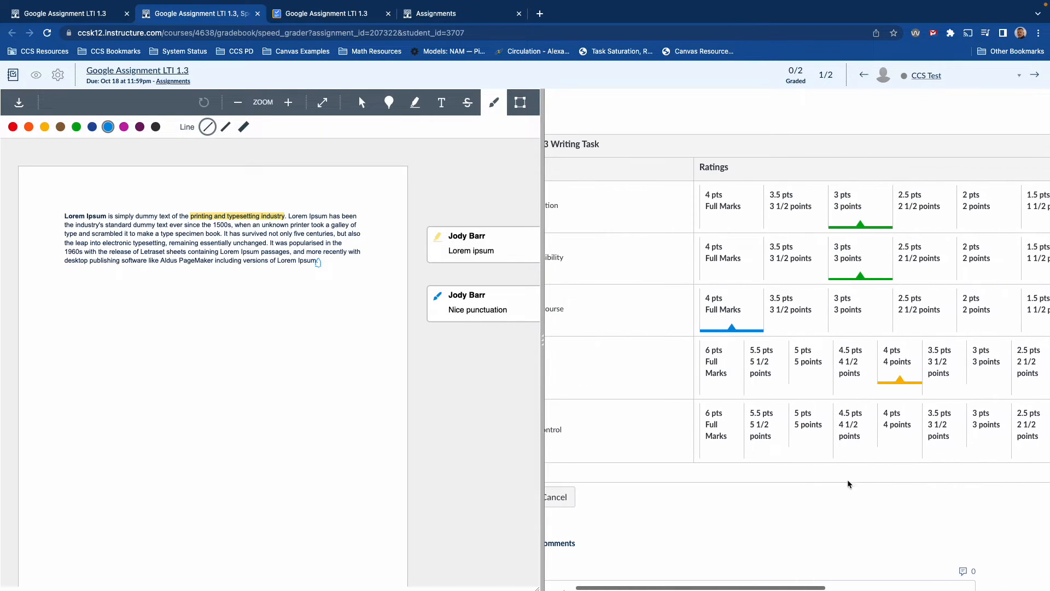
scroll(831, 488, left, 1)
scroll(712, 438, up, 3)
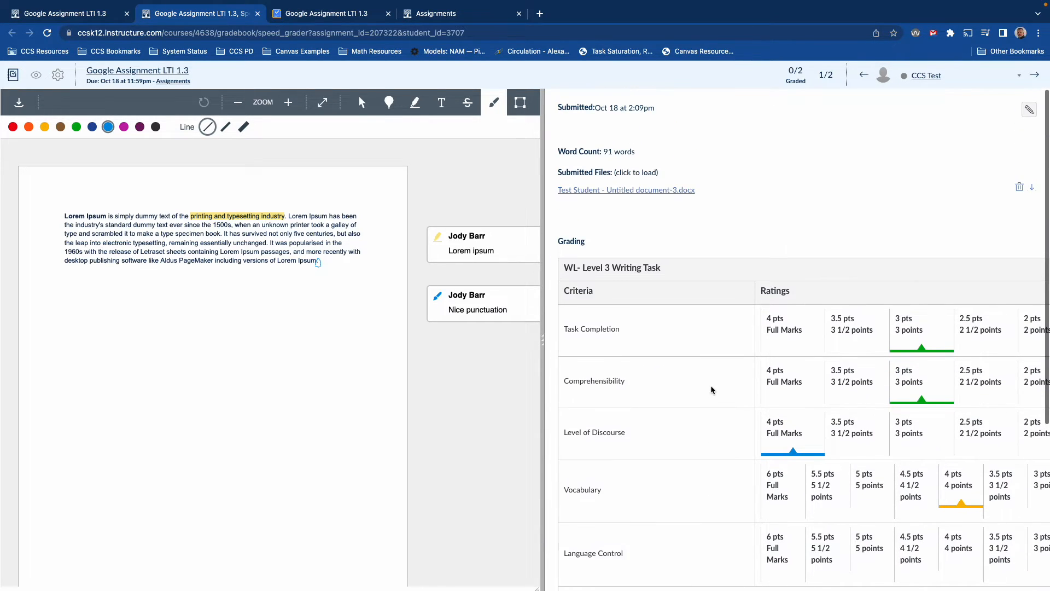
scroll(628, 249, down, 4)
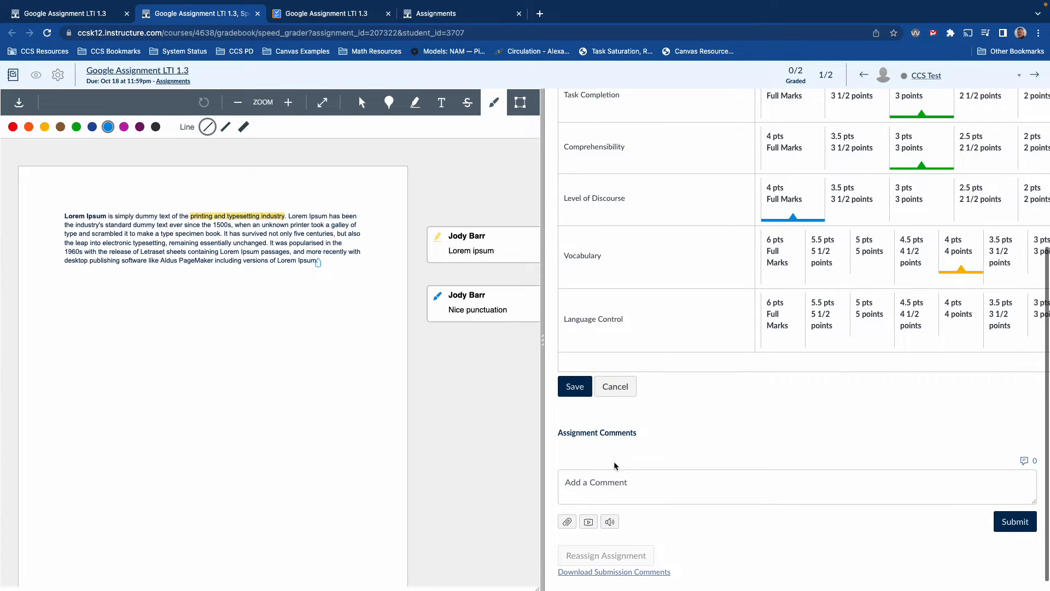
click(568, 381)
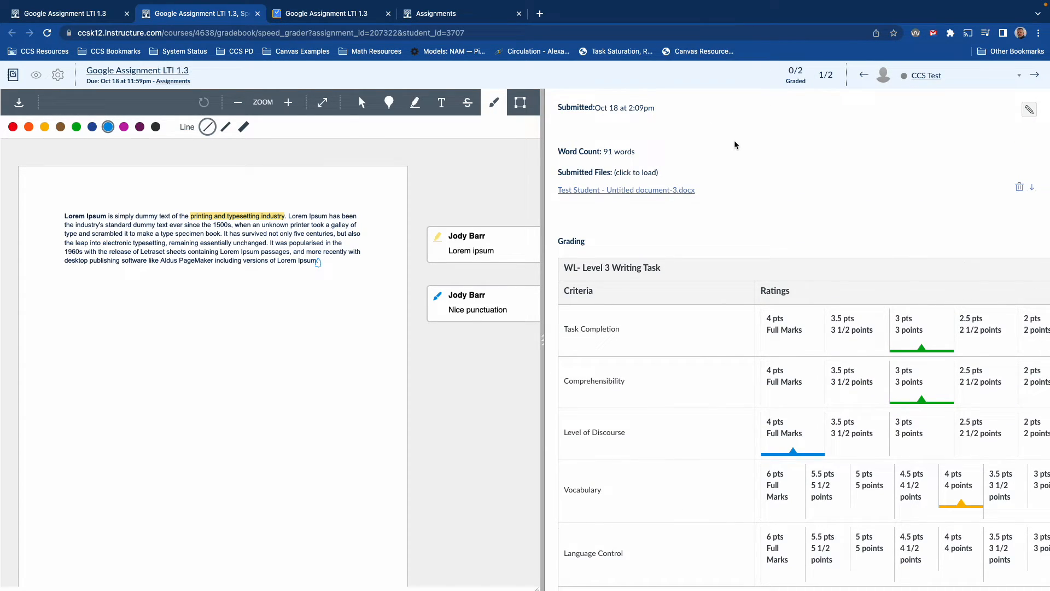
scroll(735, 145, down, 5)
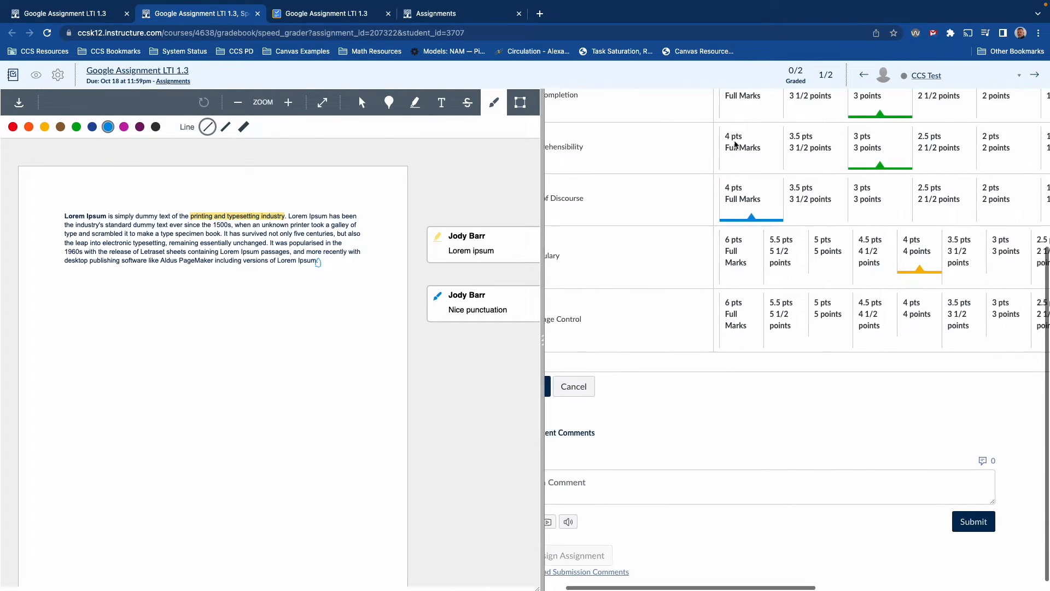
scroll(735, 145, right, 6)
scroll(735, 145, left, 6)
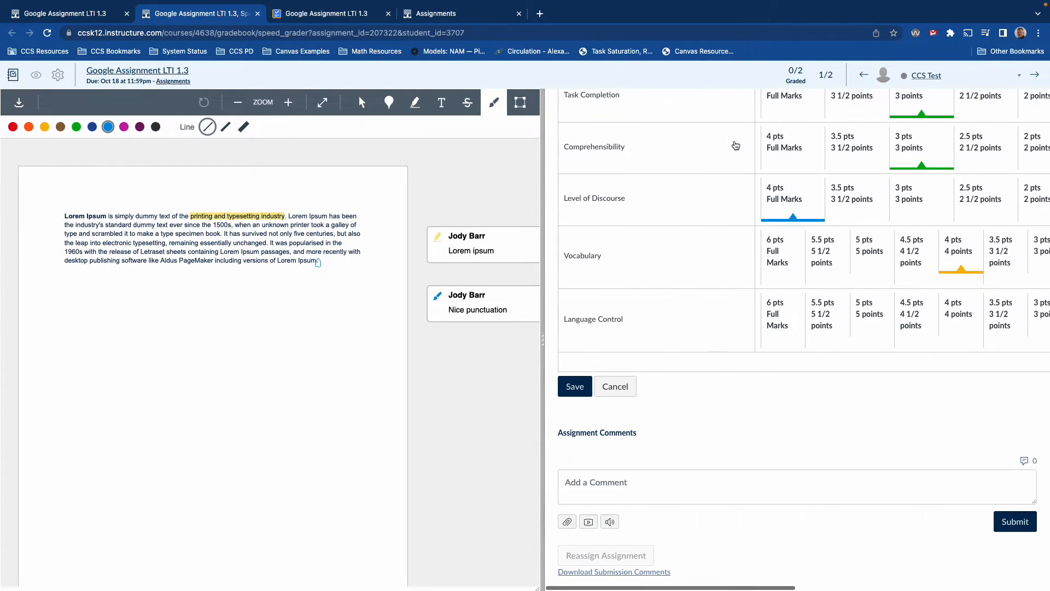
click(572, 388)
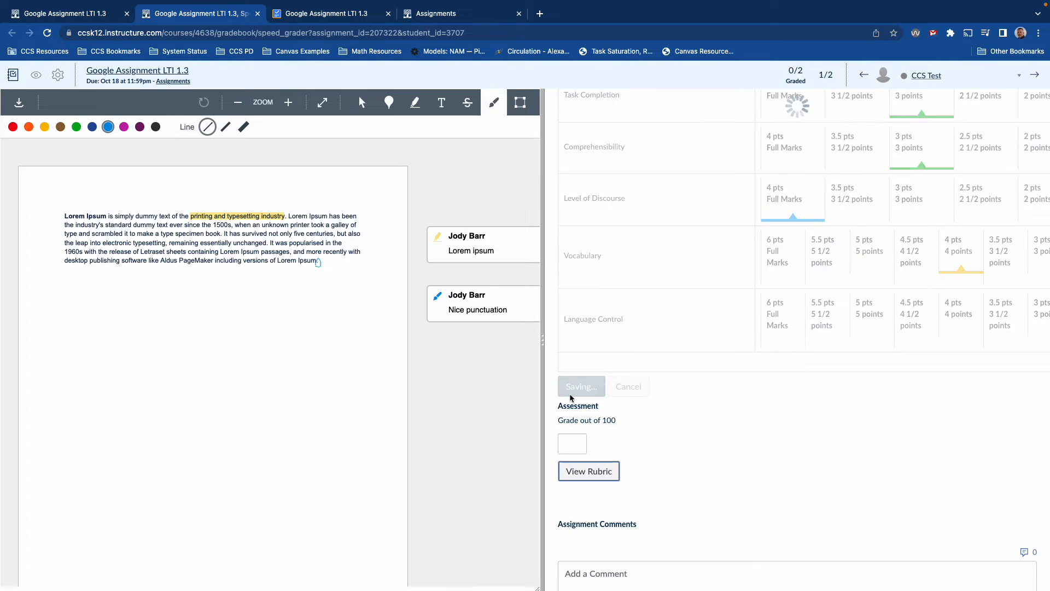
- Set the submission's grade to 67 out of 100
click(568, 281)
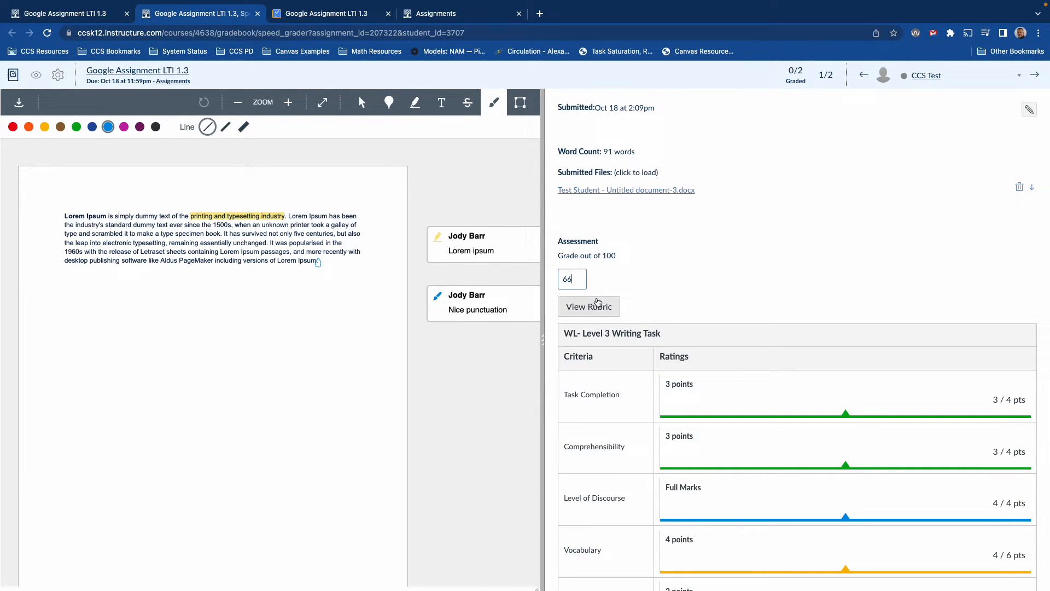
text(66)
key(BackSpace)
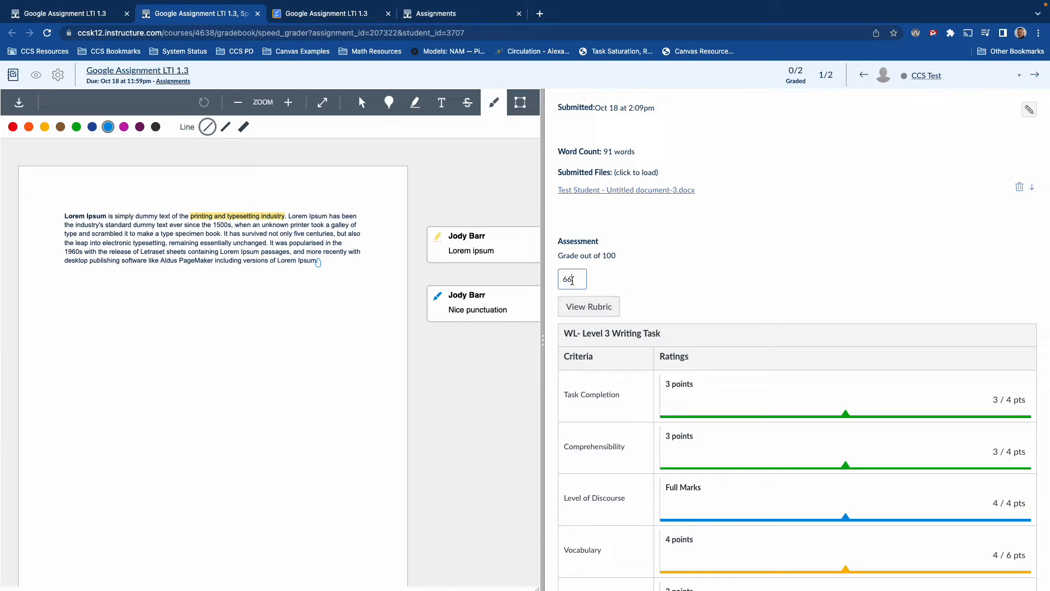
text(7)
click(729, 253)
- Submit the assignment comment "You plagiarized this. Go back and fix." with the spelling of "plagiarized" corrected
scroll(726, 298, down, 5)
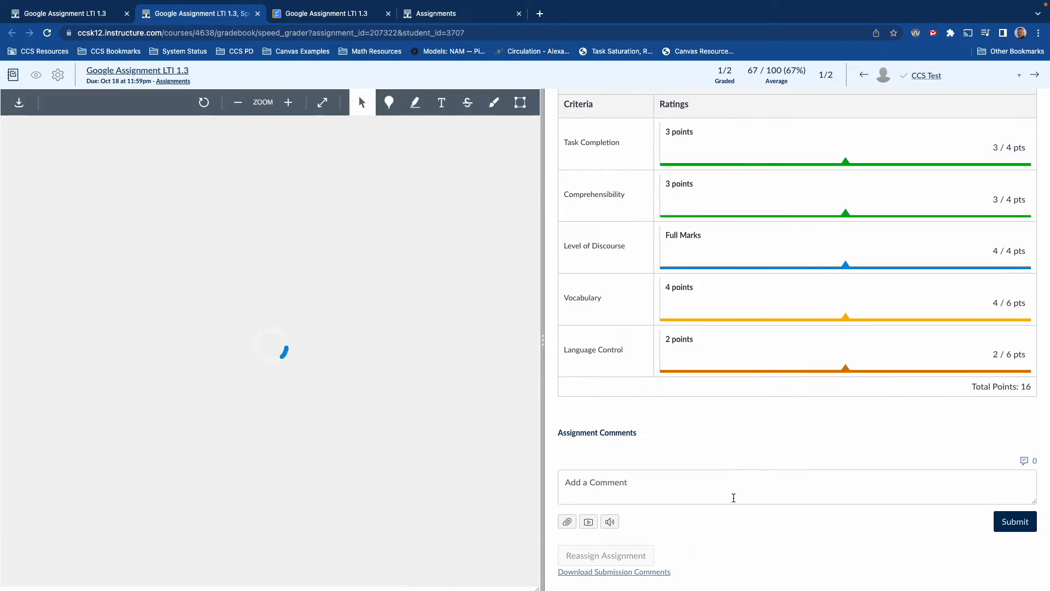
click(724, 488)
text(You p)
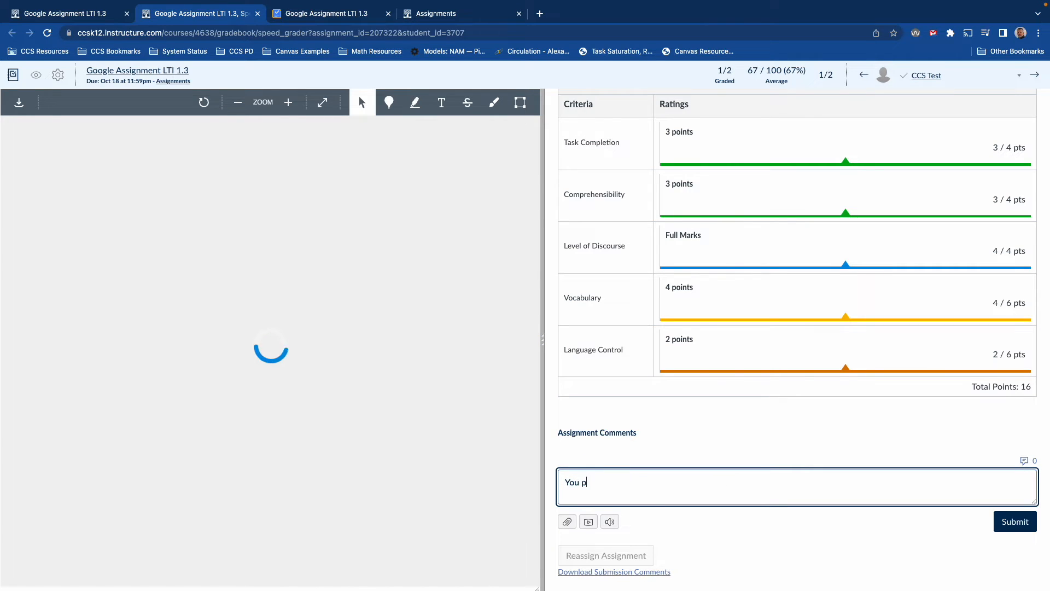
text(lagarized thos)
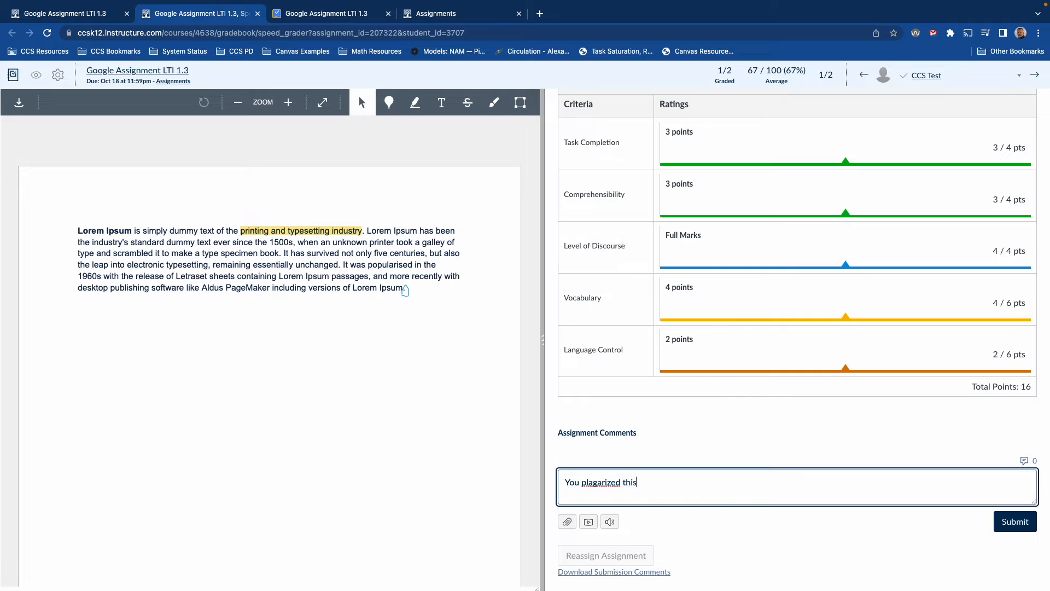
text(. Go back and)
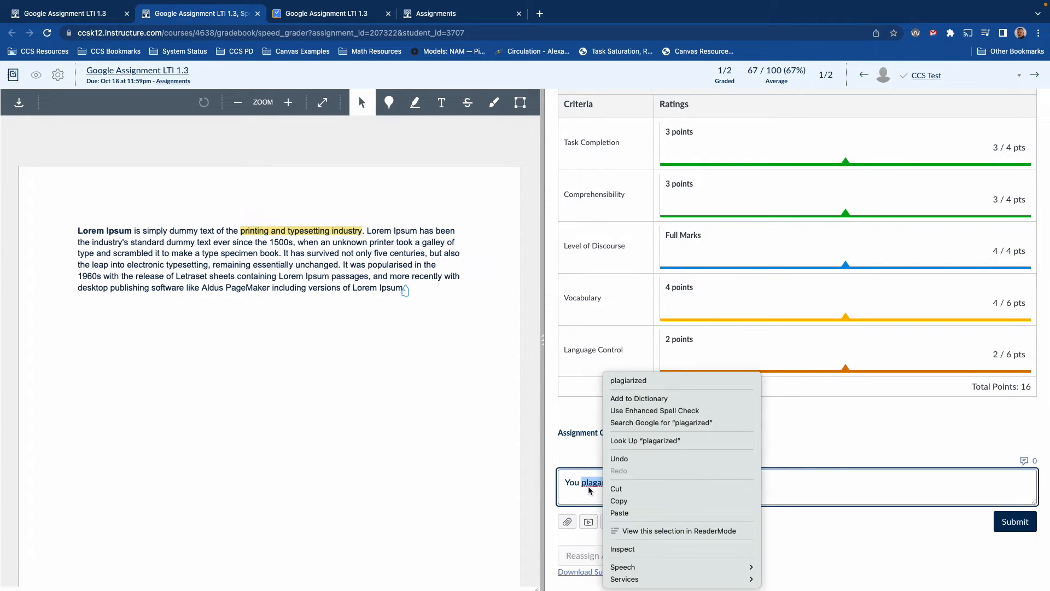
click(627, 380)
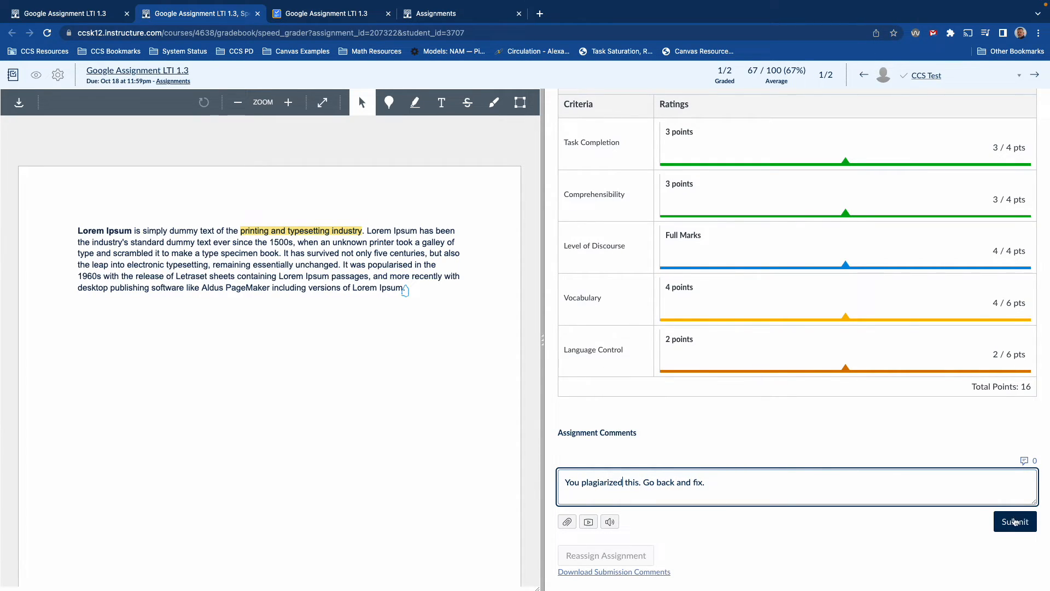
click(1014, 523)
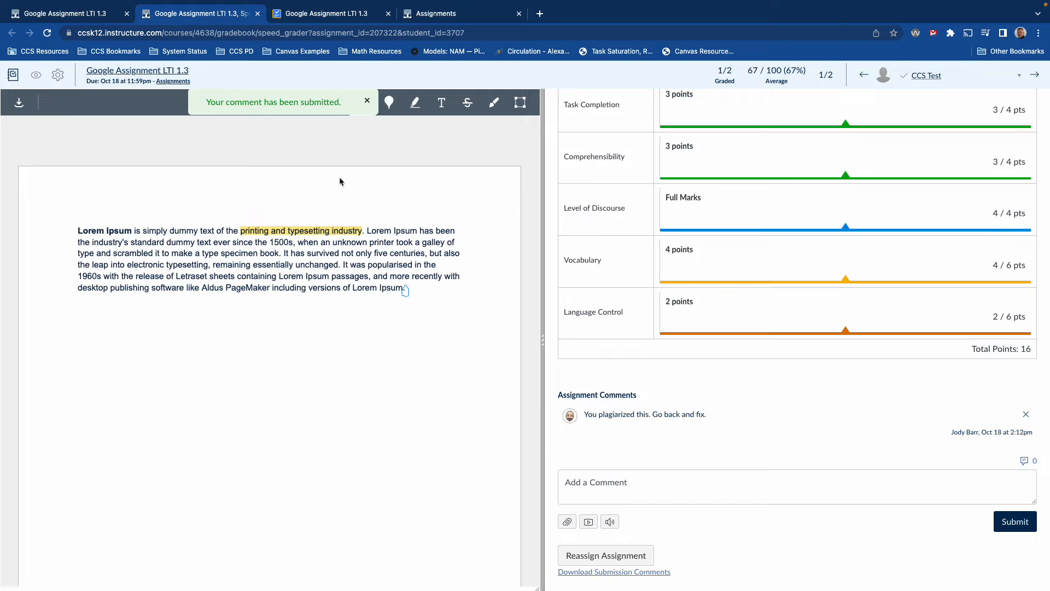
- Switch to the student's browser window and close every page except the Canvas assignment
scroll(660, 220, up, 5)
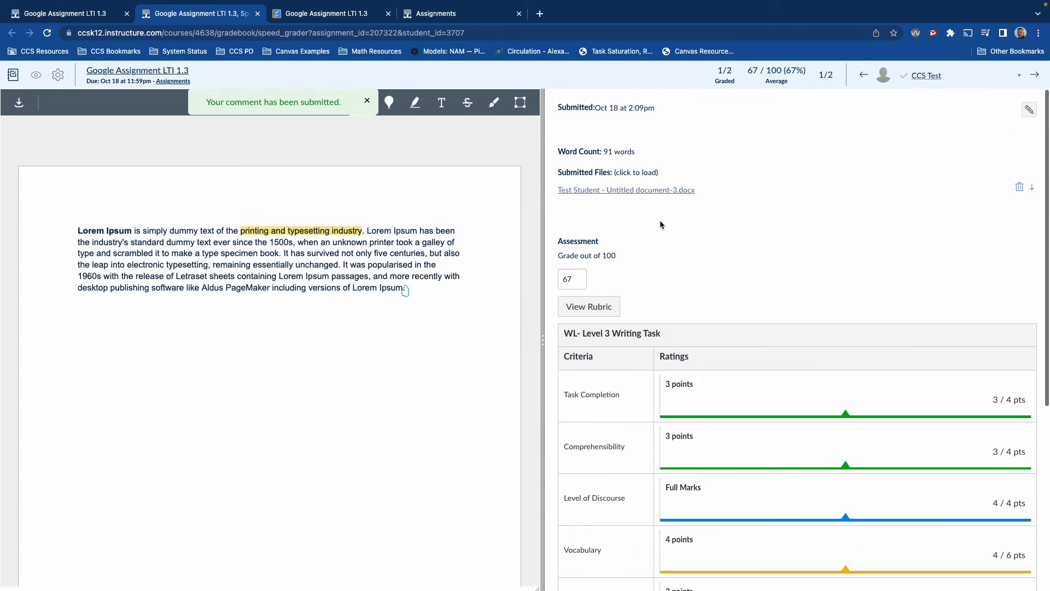
scroll(761, 234, down, 5)
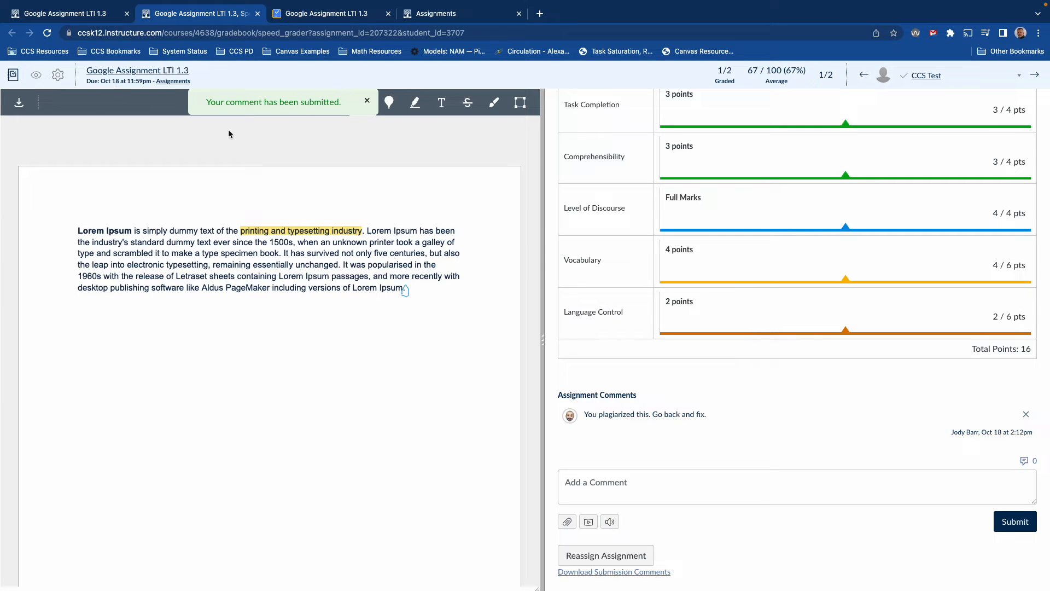
key(ctrl+Left)
key(ctrl+Right)
key(ctrl+Right)
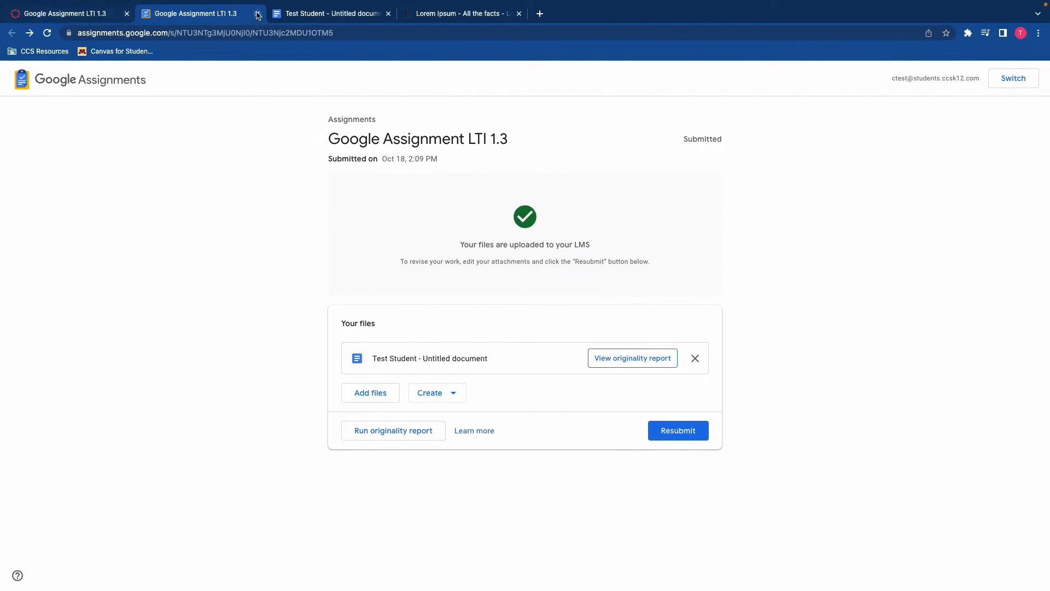
click(258, 14)
click(258, 14)
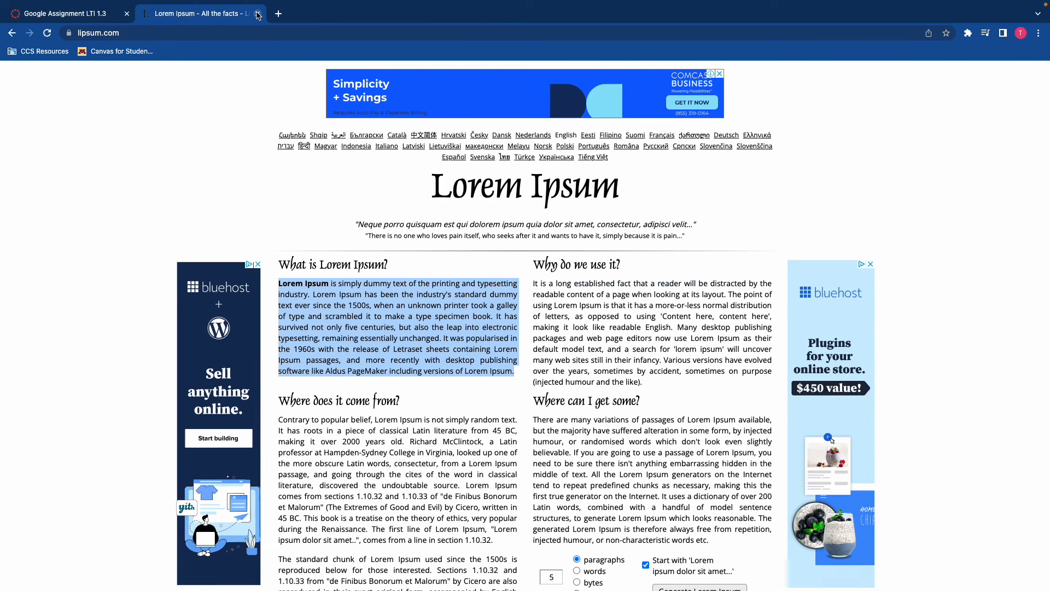
click(258, 14)
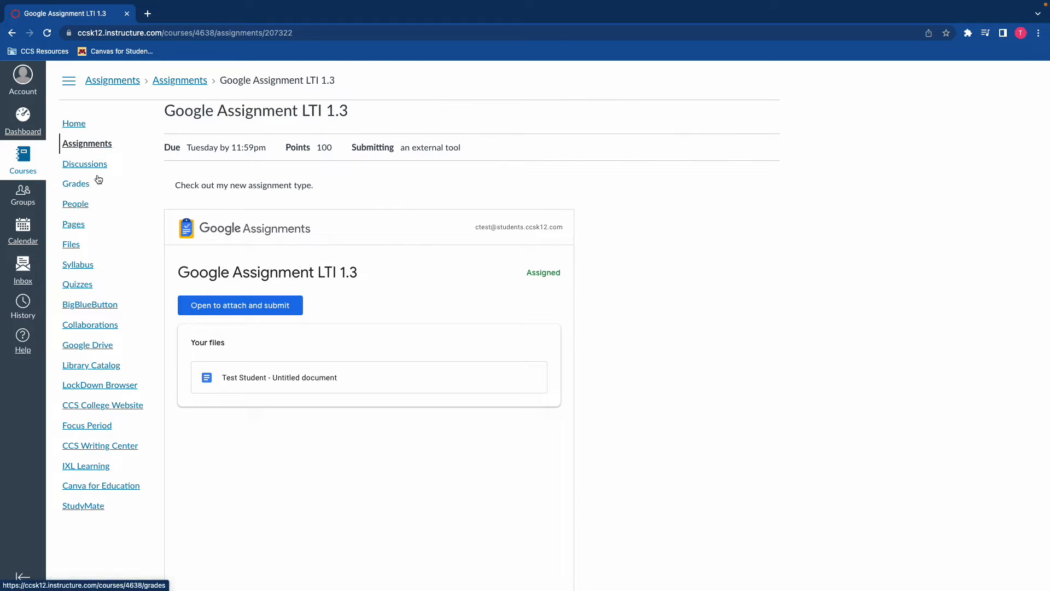
- From the student's grades, open the Google Assignment LTI 1.3 submission details and view the teacher's comment and annotated feedback on the file
click(79, 191)
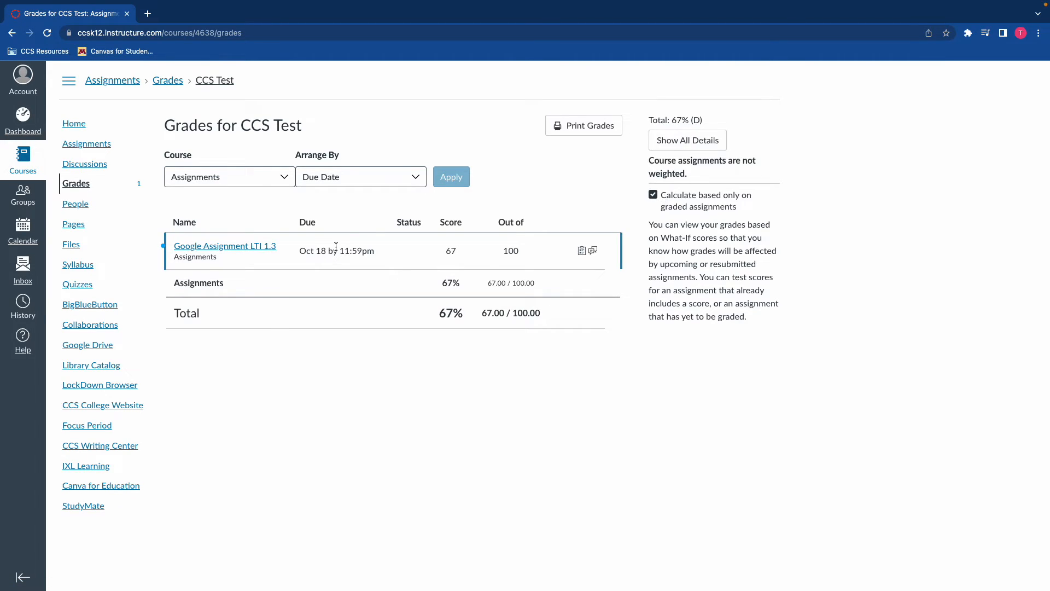
click(210, 249)
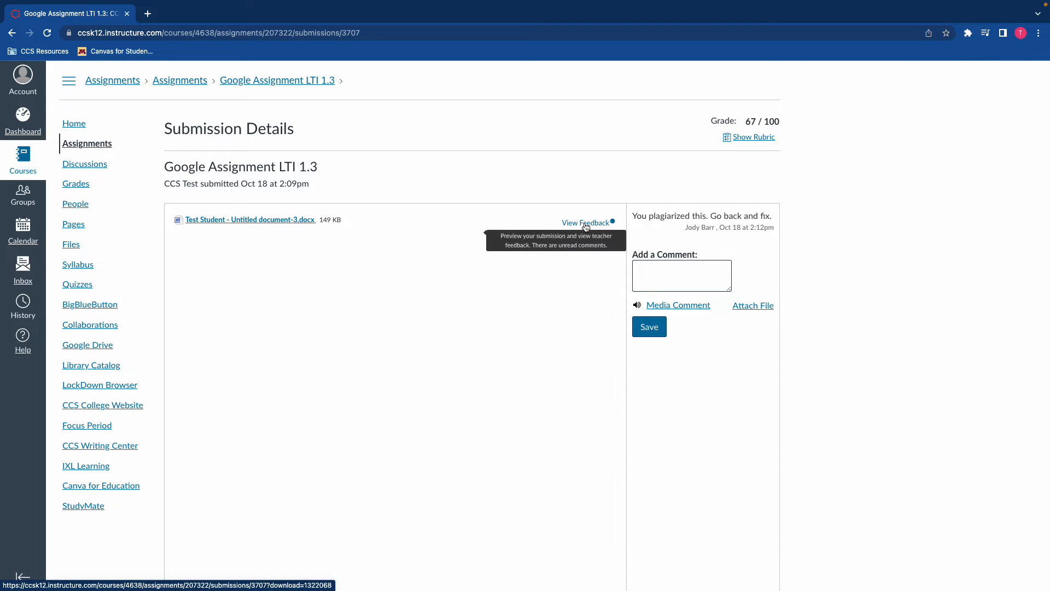
drag(633, 215, 775, 220)
click(596, 222)
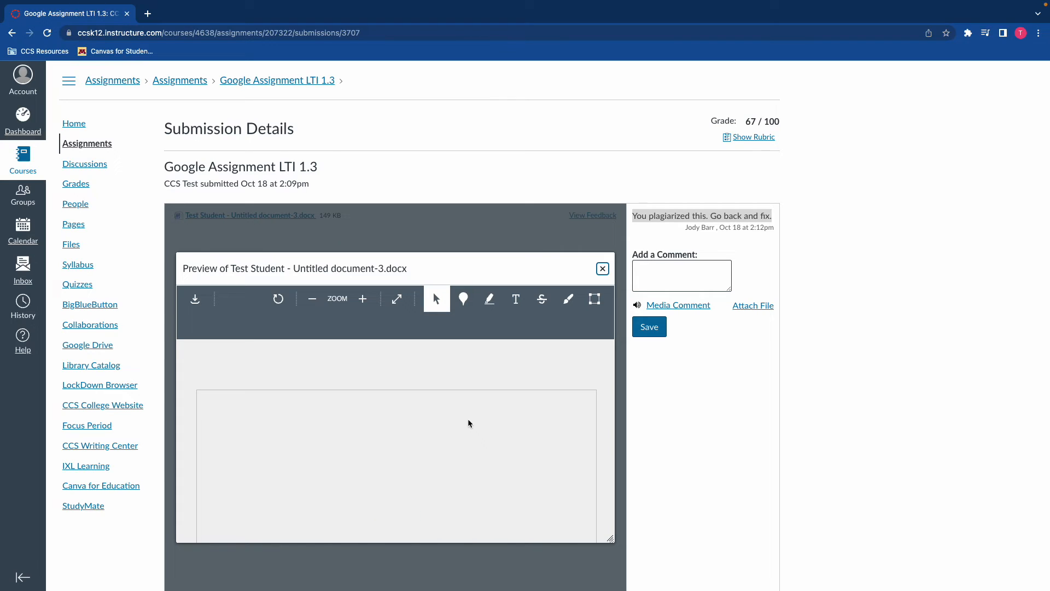
scroll(448, 446, down, 1)
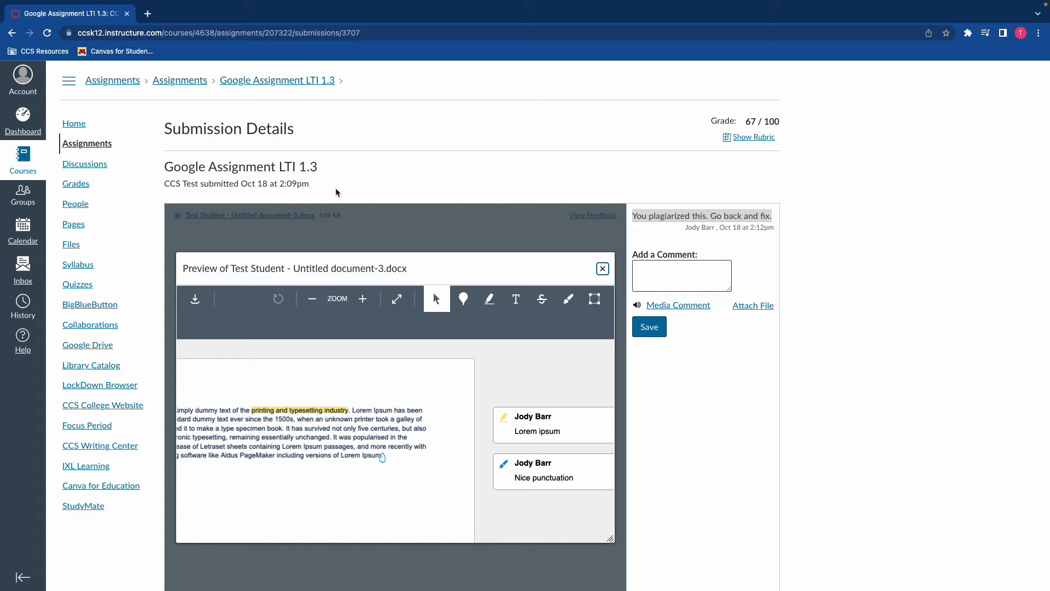
- Show the graded rubric on the submission details page and examine the points given for each criterion
click(754, 137)
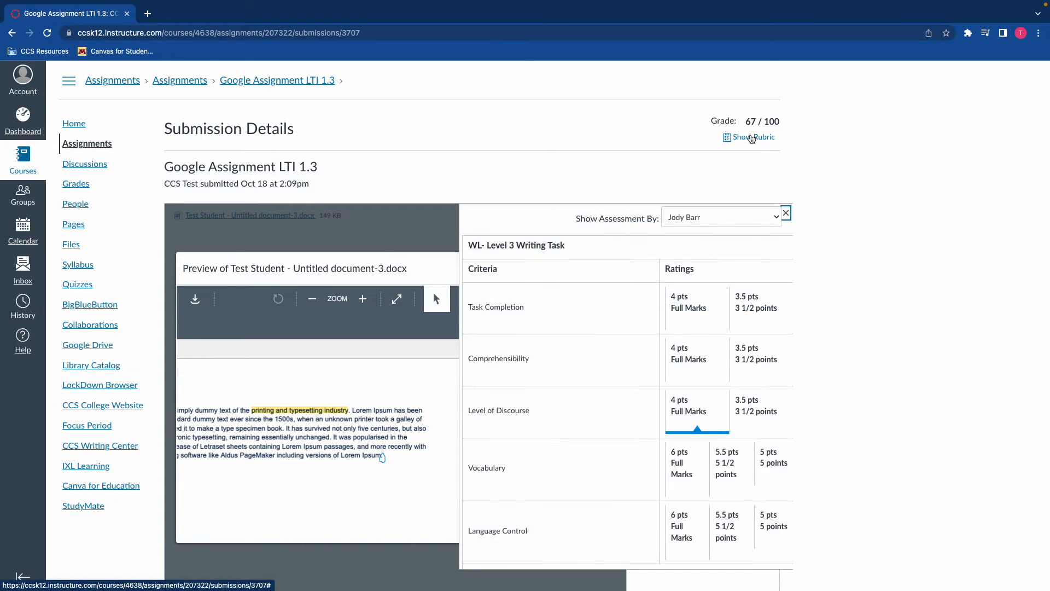
scroll(682, 355, right, 10)
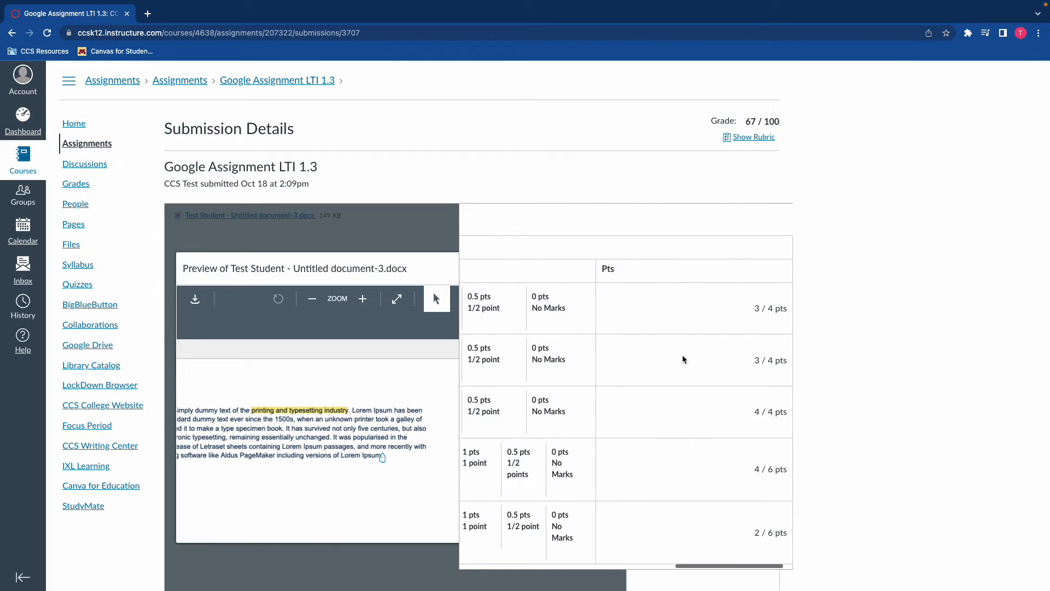
scroll(723, 362, left, 10)
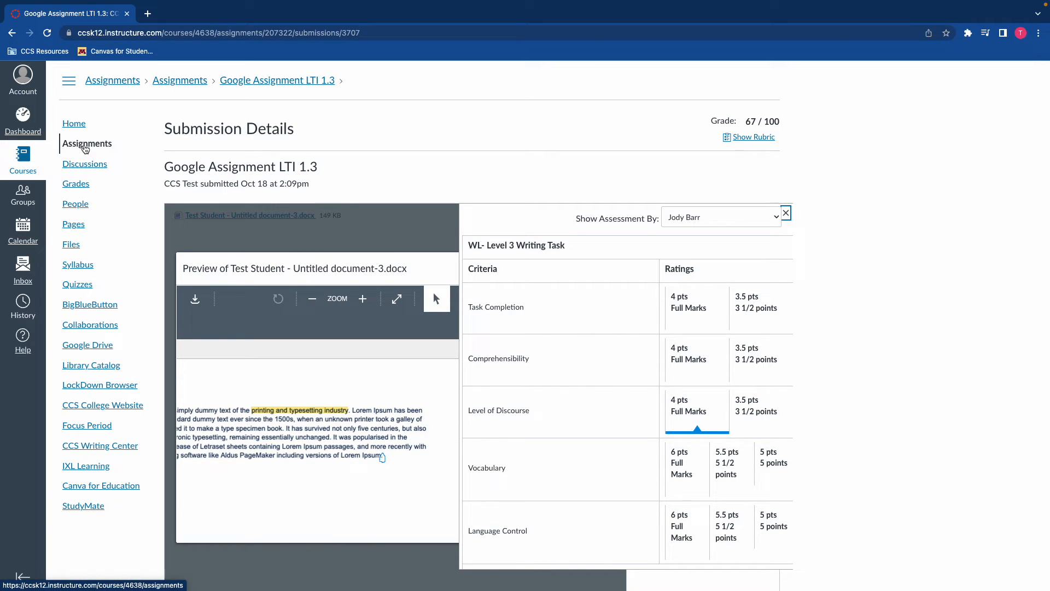
- Return from the submission details to the Google Assignment LTI 1.3 page to check its submission status, and review the student's grades page
click(260, 83)
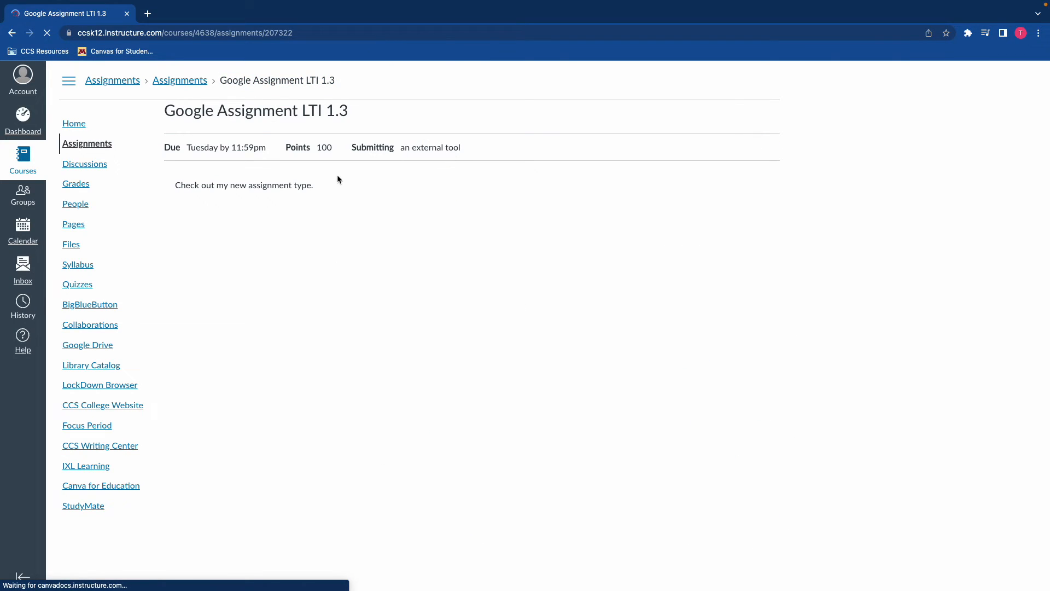
scroll(699, 247, down, 2)
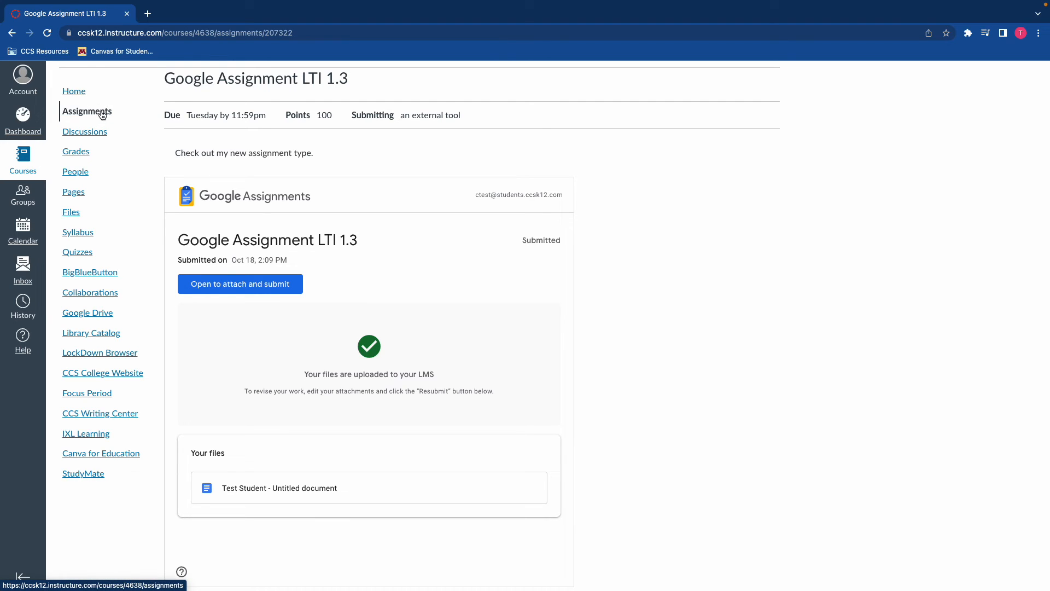
key(ctrl+Left)
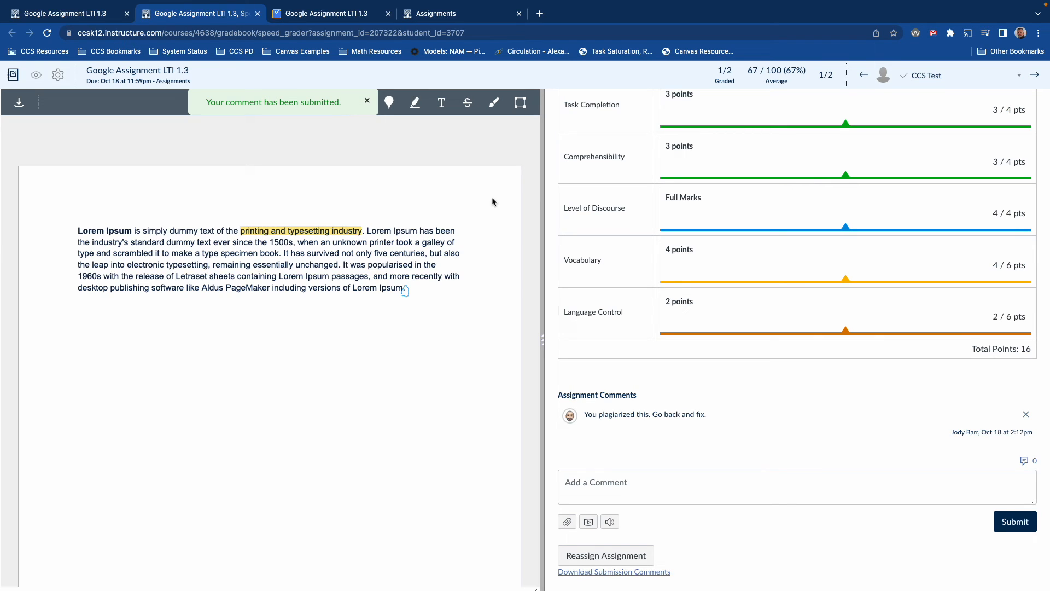
key(ctrl+Right)
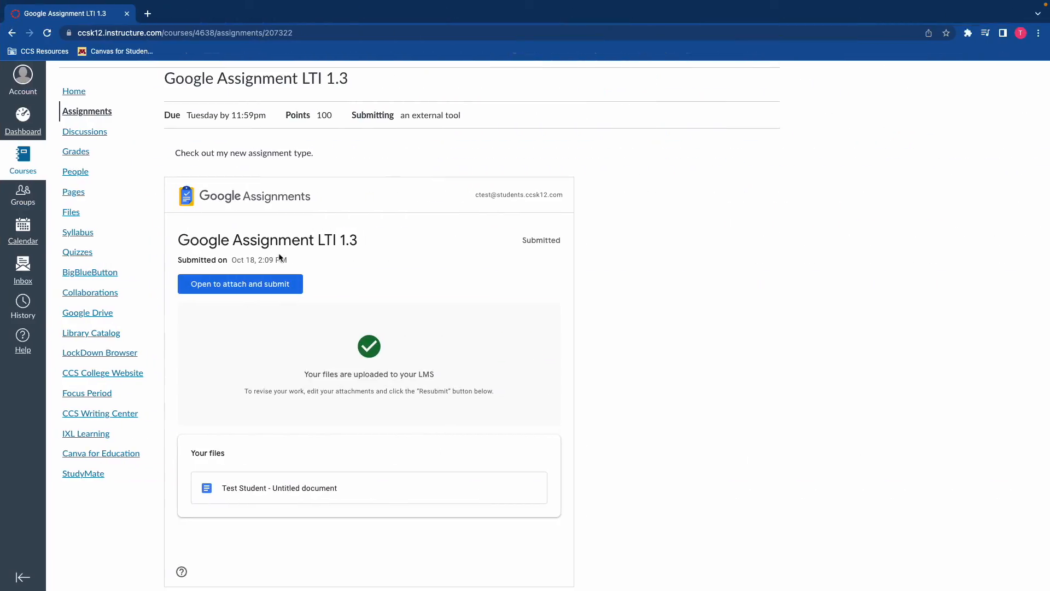
click(72, 155)
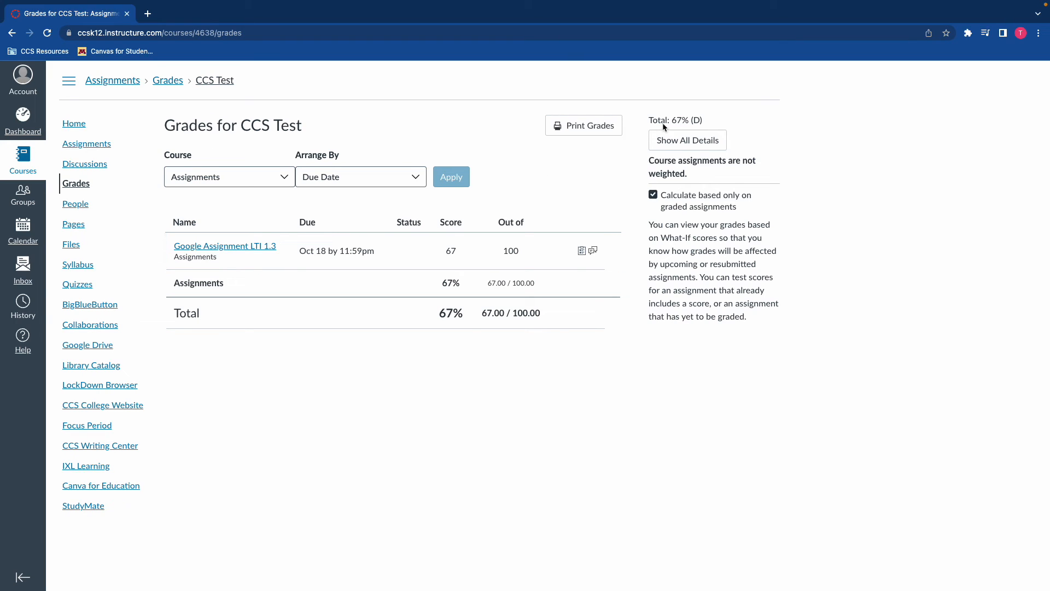
click(654, 196)
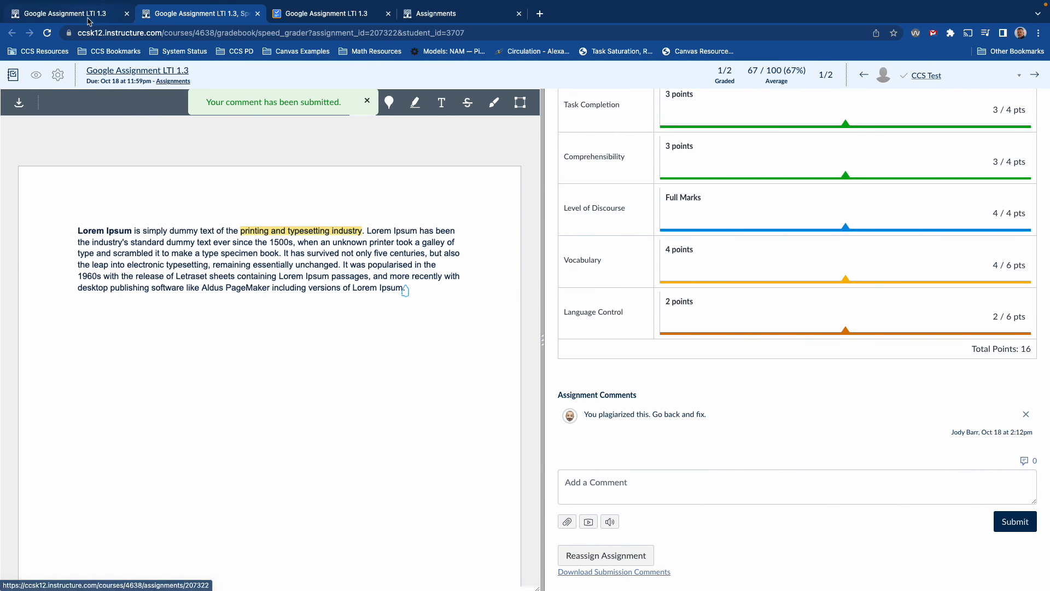
- In the teacher's browser window, open the course gradebook and show the grade details for the graded student's Google Assignment LTI 1.3
click(85, 19)
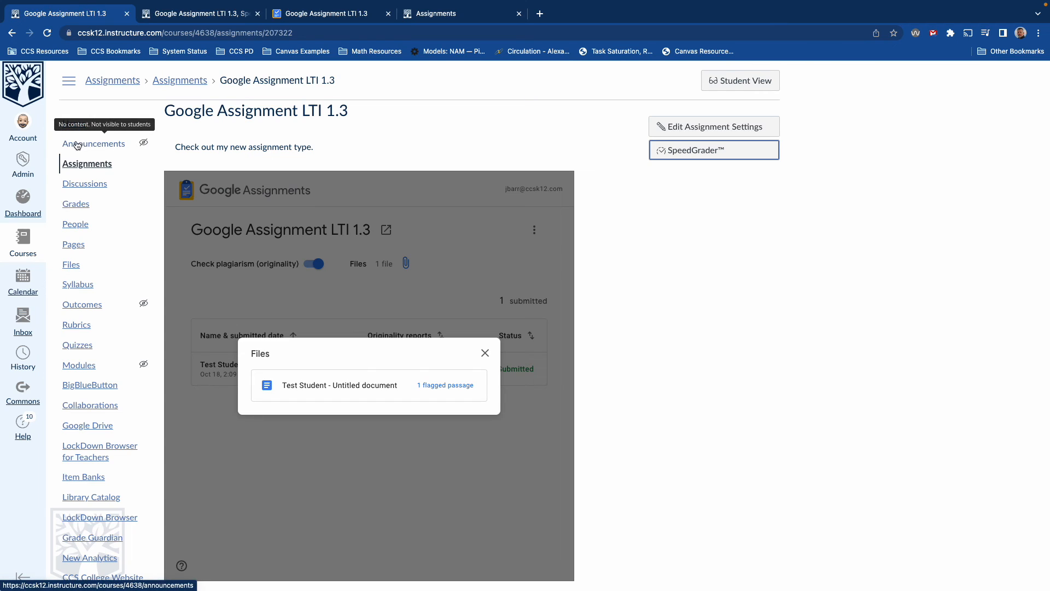
click(76, 211)
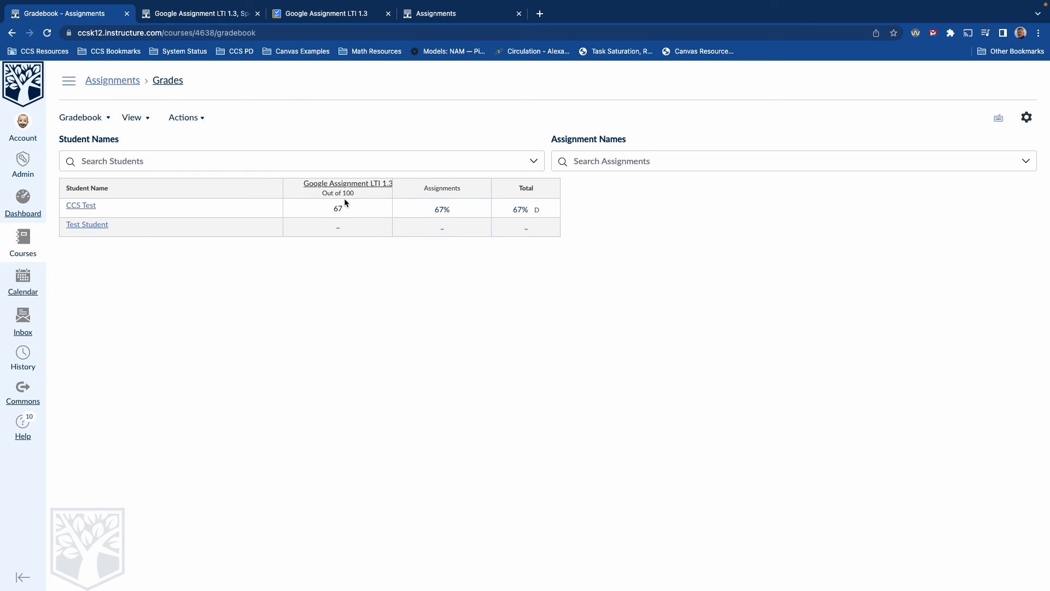
click(382, 208)
click(384, 211)
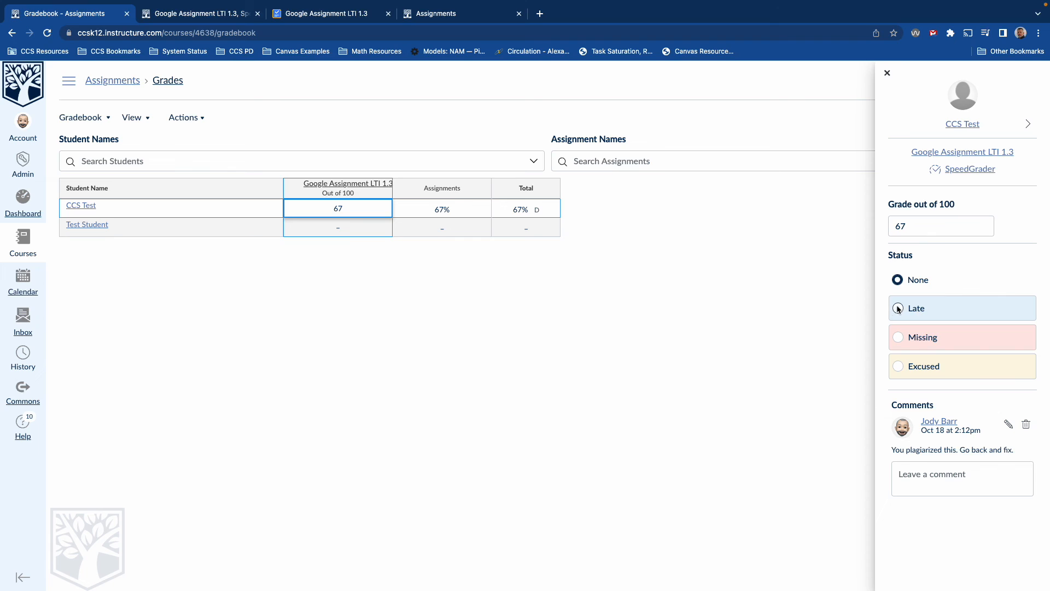
- Set the submission's status to Late with 1 day
click(898, 308)
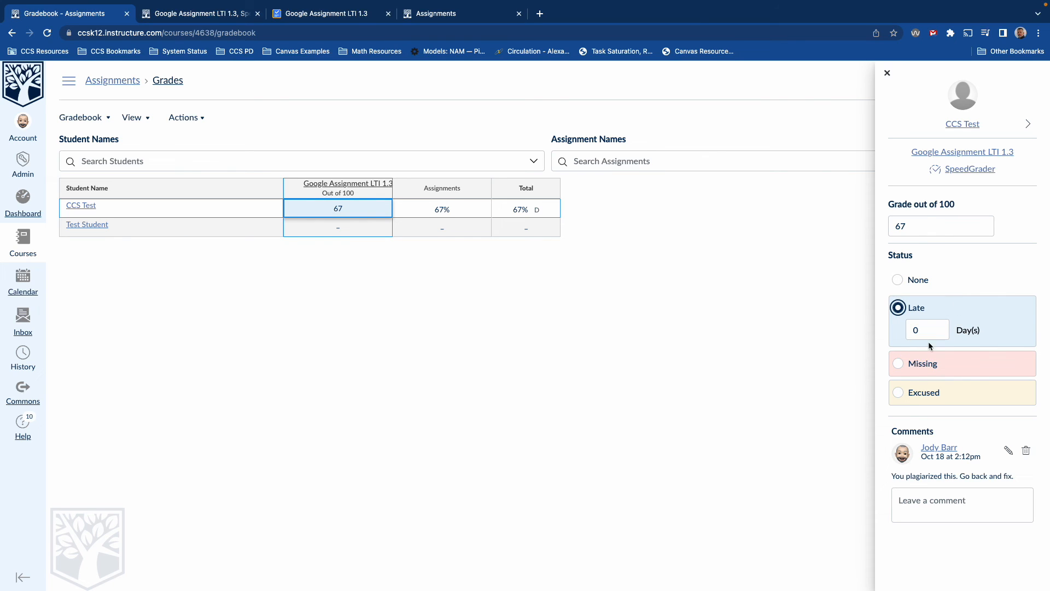
click(929, 327)
text(1)
- Mark the student's Google Assignment LTI 1.3 submission as Missing and close the grade details
click(898, 363)
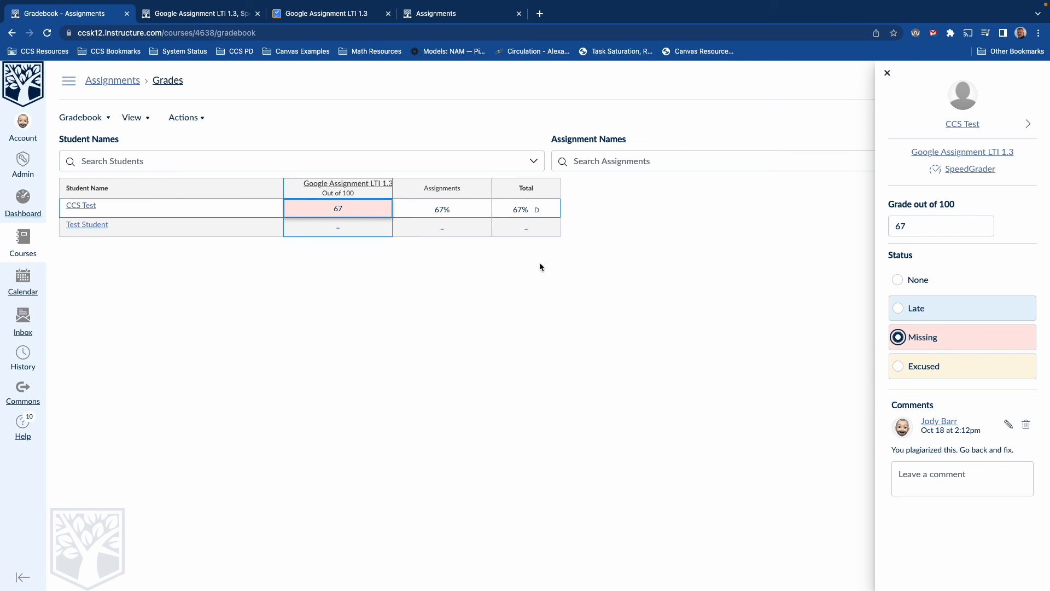
click(887, 73)
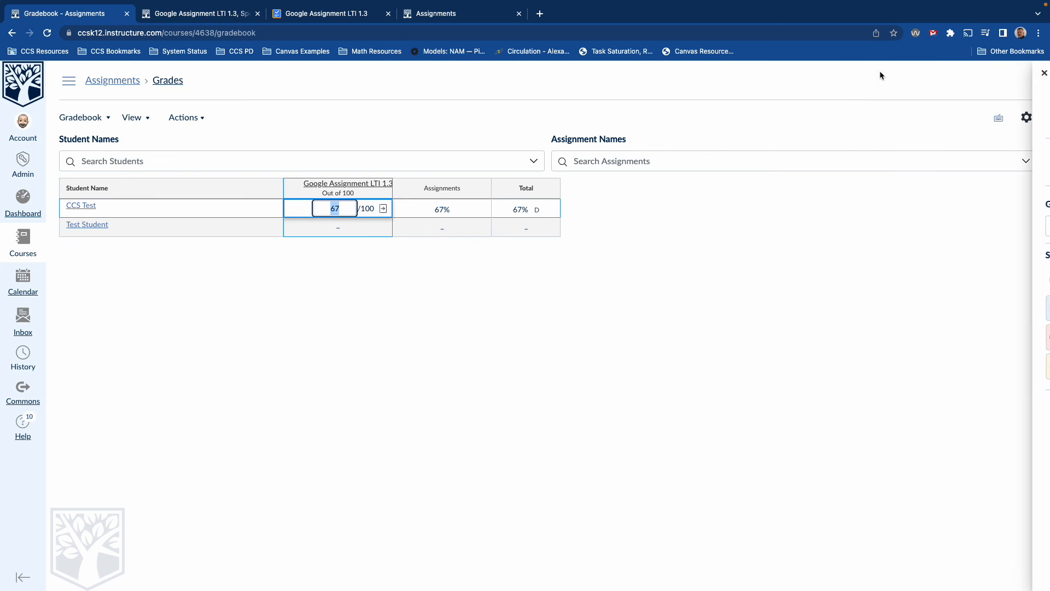